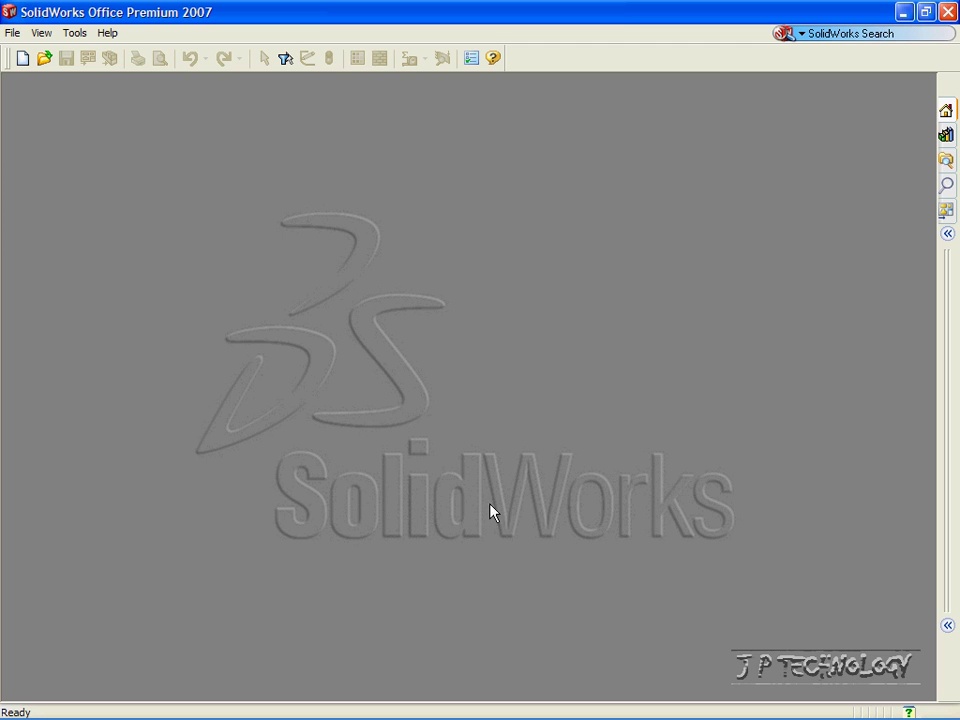
Create a new part from the PART-MM-ANSI-AL6061 template.
left_click(12, 32)
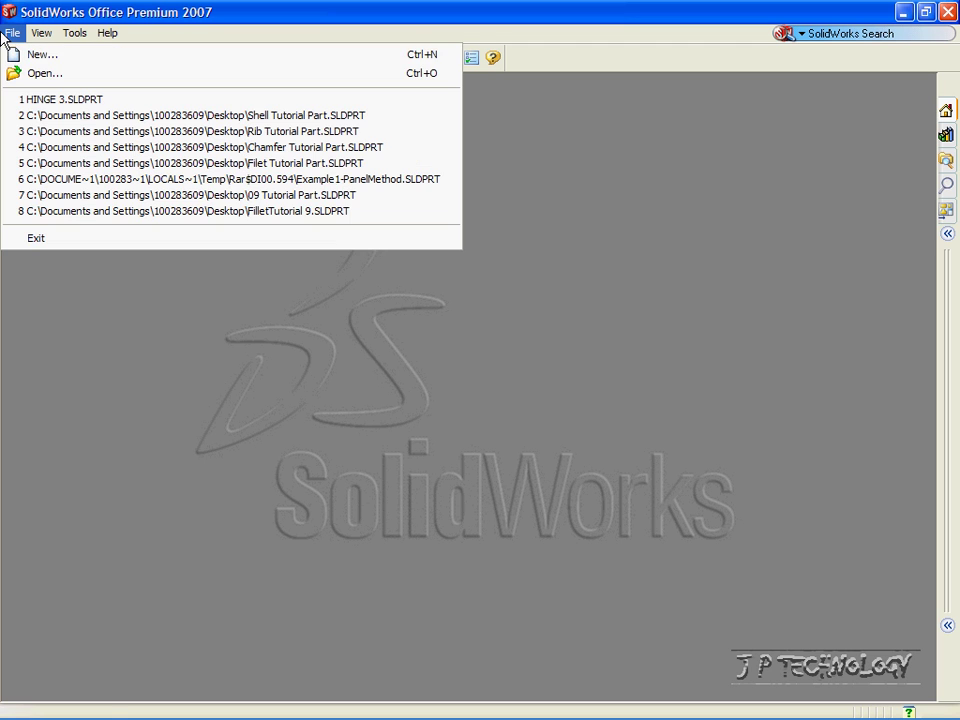
left_click(42, 55)
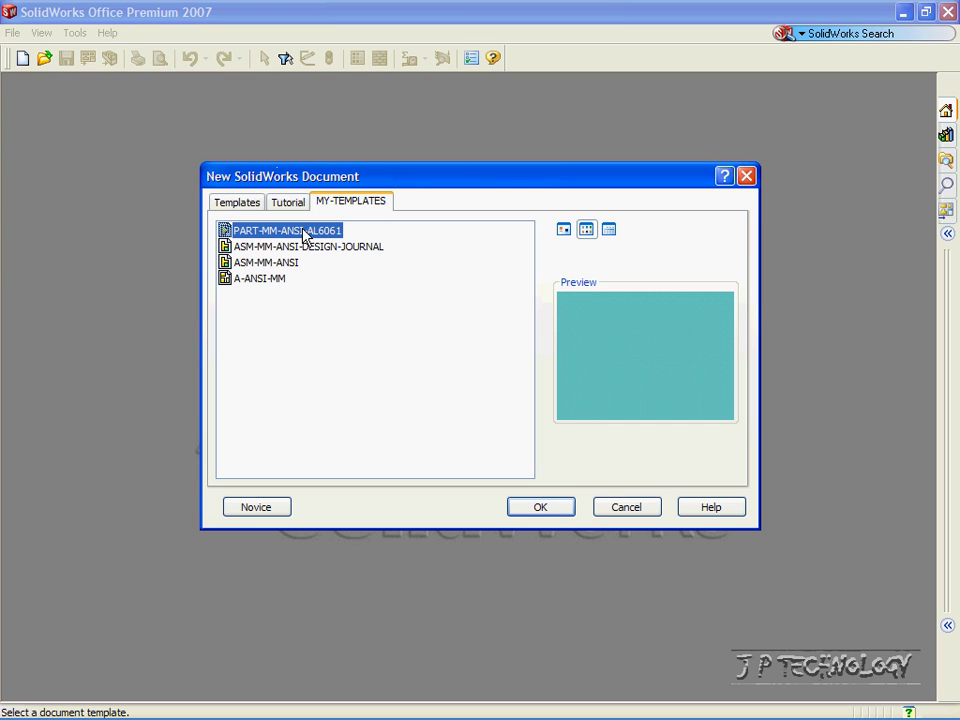
left_click(540, 507)
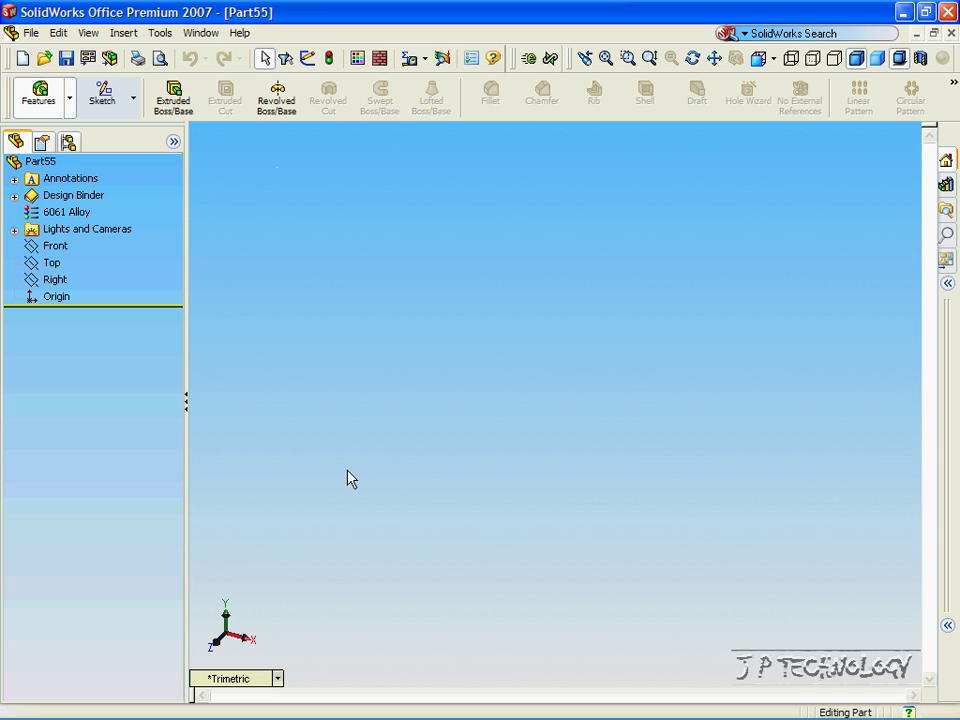
Draw a rectangle from the origin in a new Front-plane sketch.
left_click(104, 98)
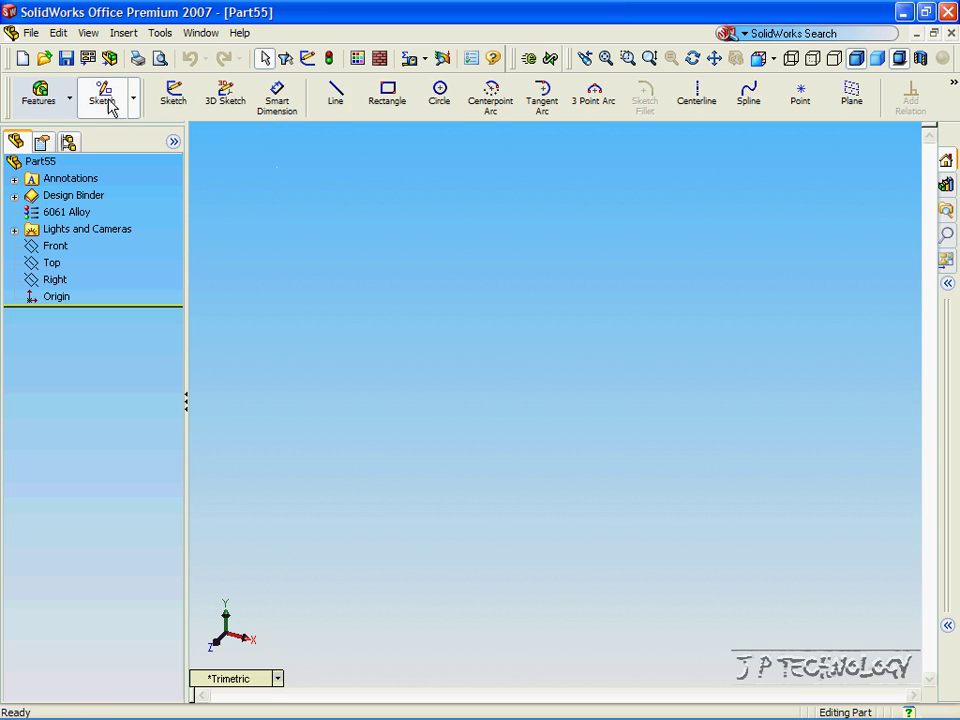
left_click(370, 98)
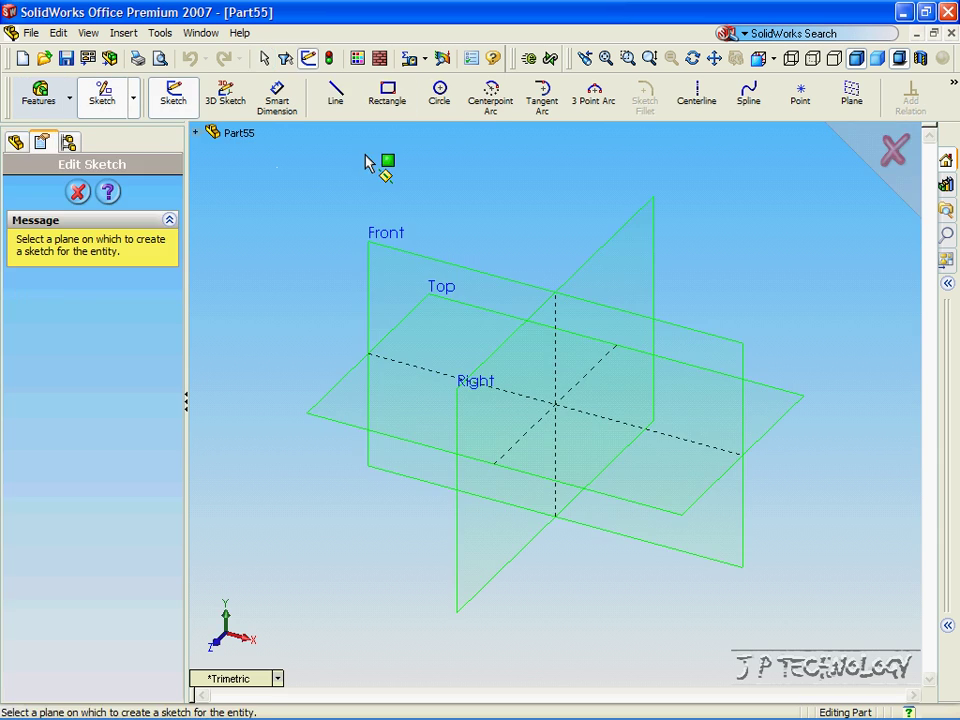
left_click(391, 245)
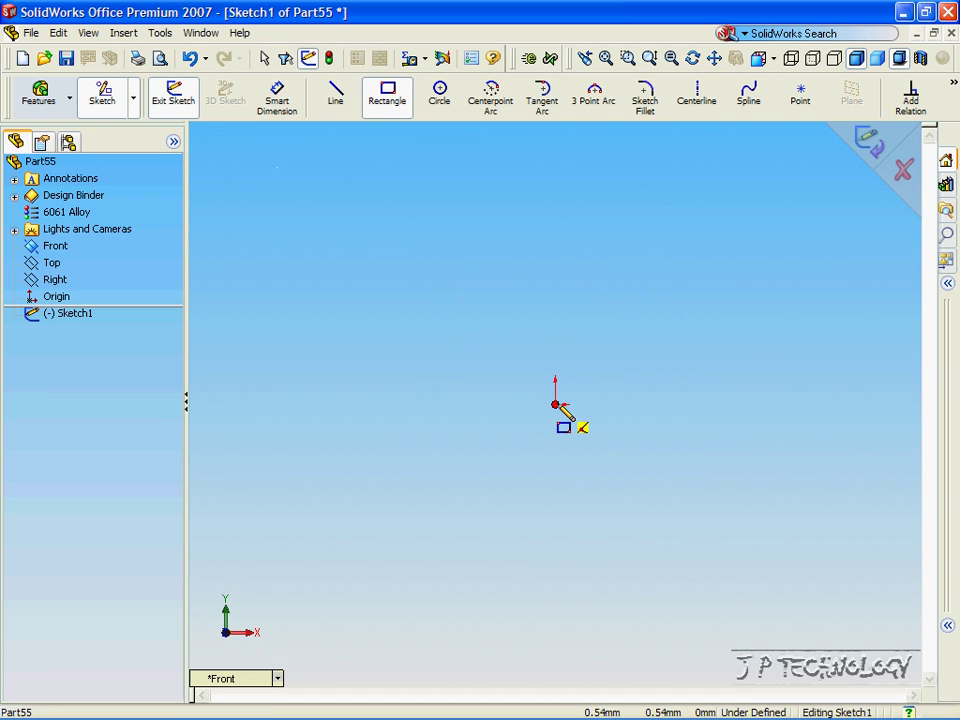
mouse_move(555, 404)
left_mouse_down()
mouse_move(736, 282)
mouse_move(834, 249)
left_mouse_up()
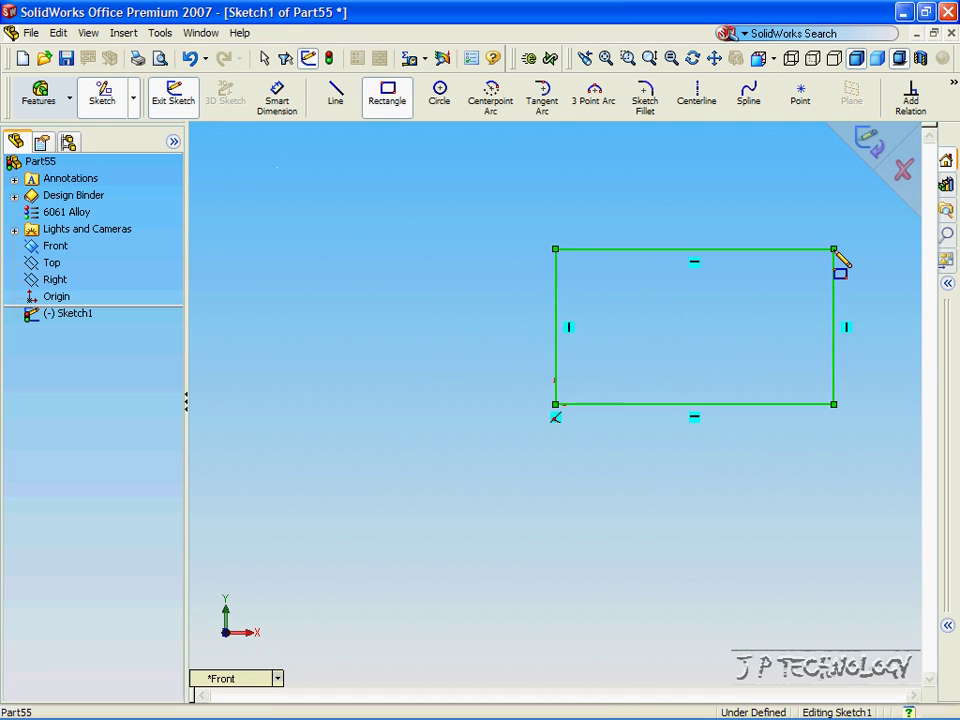
Dimension the rectangle 50 mm high and 200 mm wide.
left_click(277, 100)
left_click(555, 321)
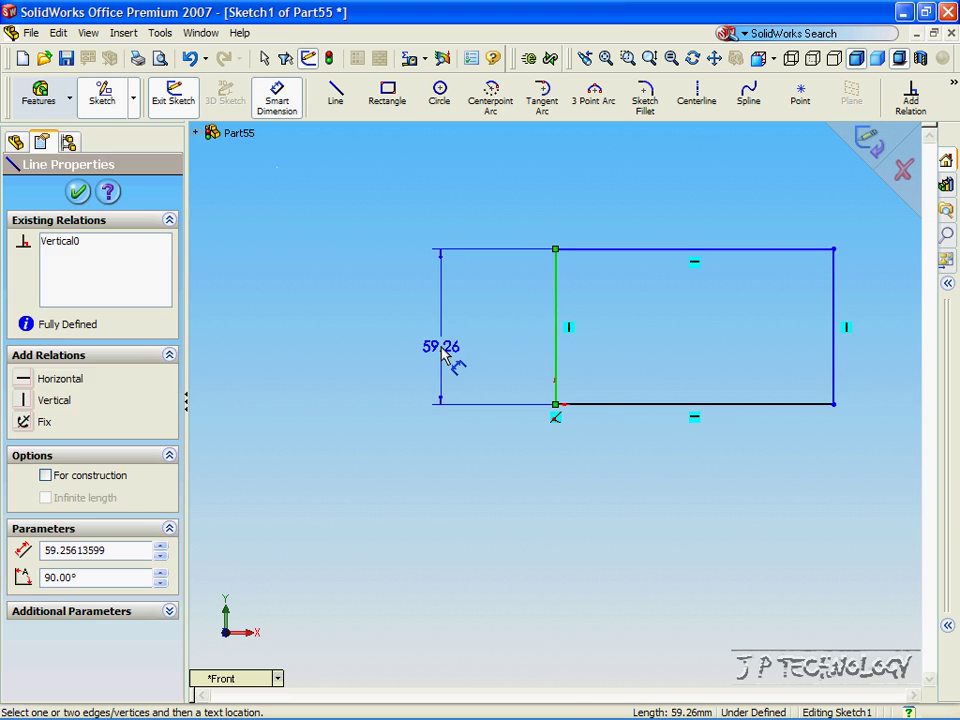
left_click(440, 355)
type("50")
key("Return")
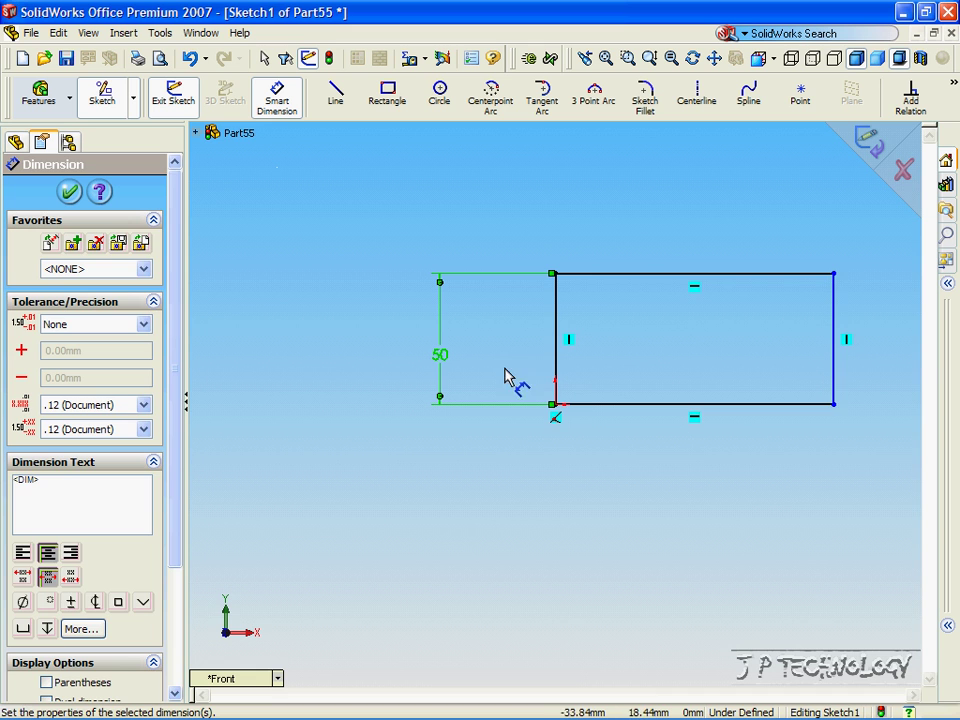
left_click(591, 421)
left_click(615, 472)
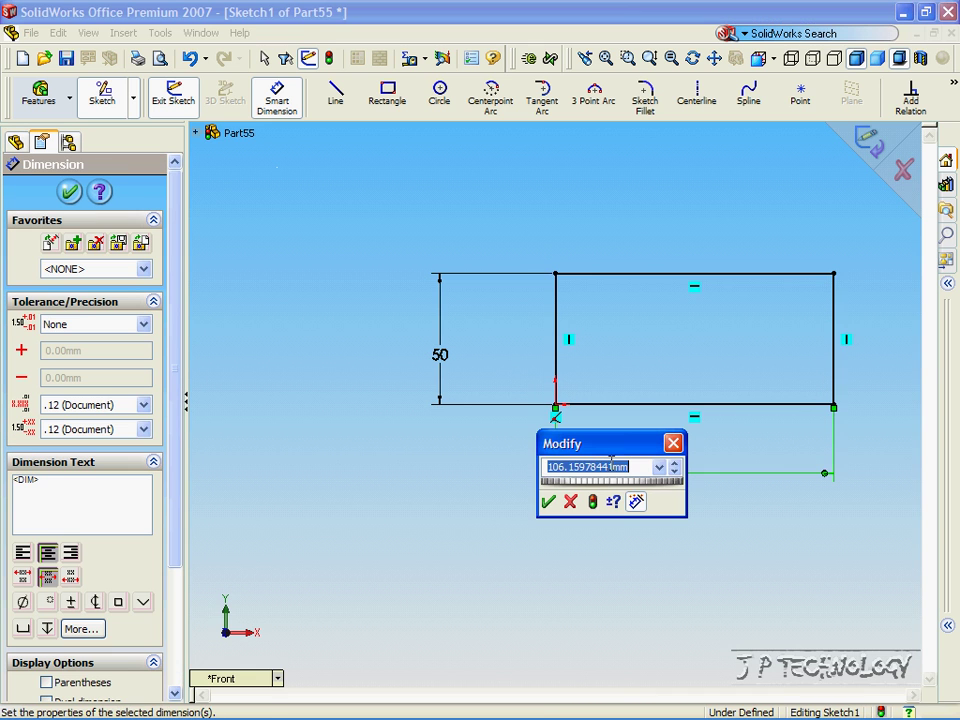
type("200")
key("Return")
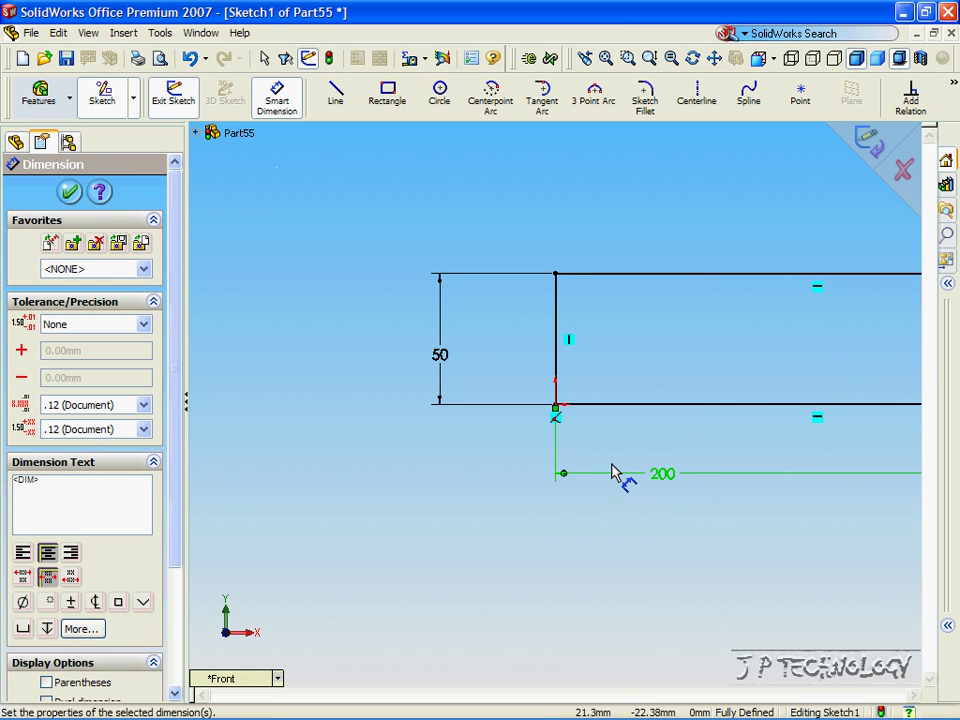
Extrude the rectangle sketch 10 mm blind as Extrude1.
left_click(18, 142)
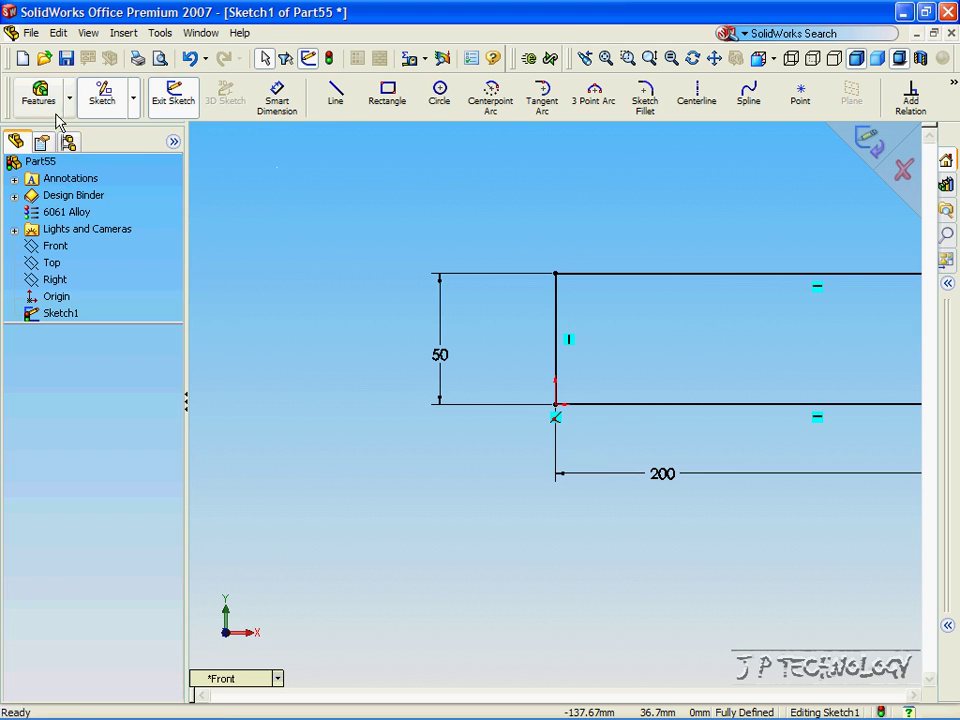
left_click(47, 100)
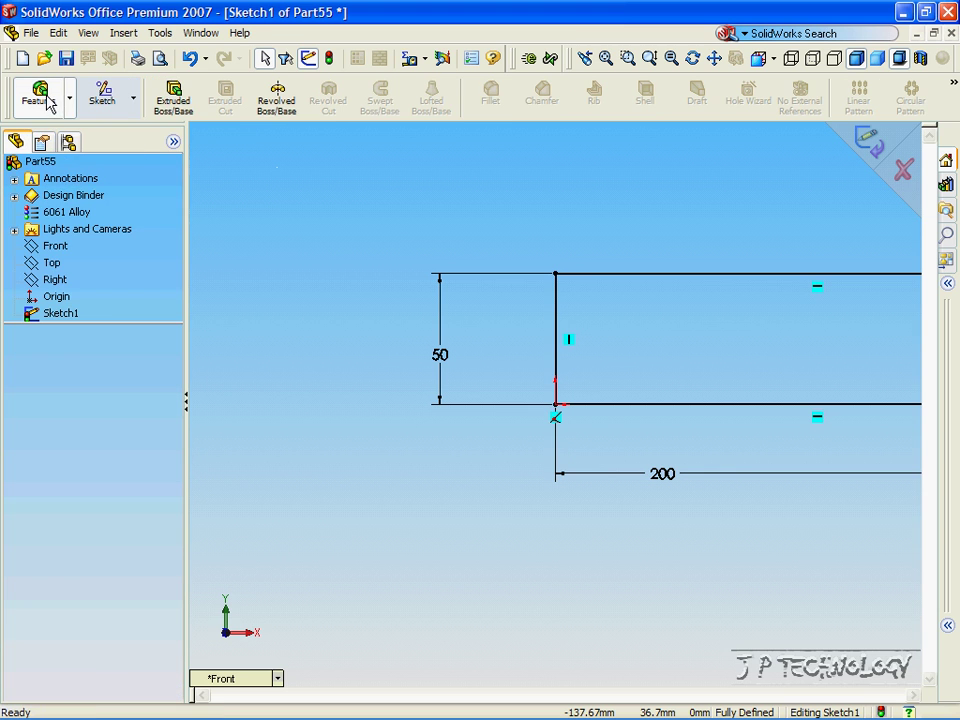
left_click(175, 100)
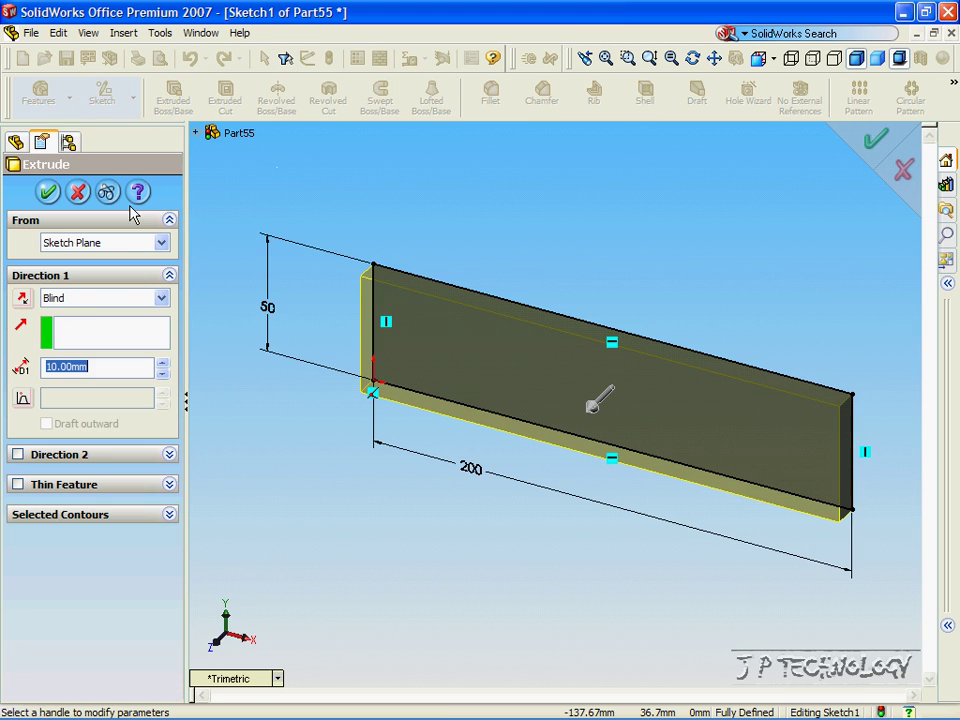
left_click(49, 192)
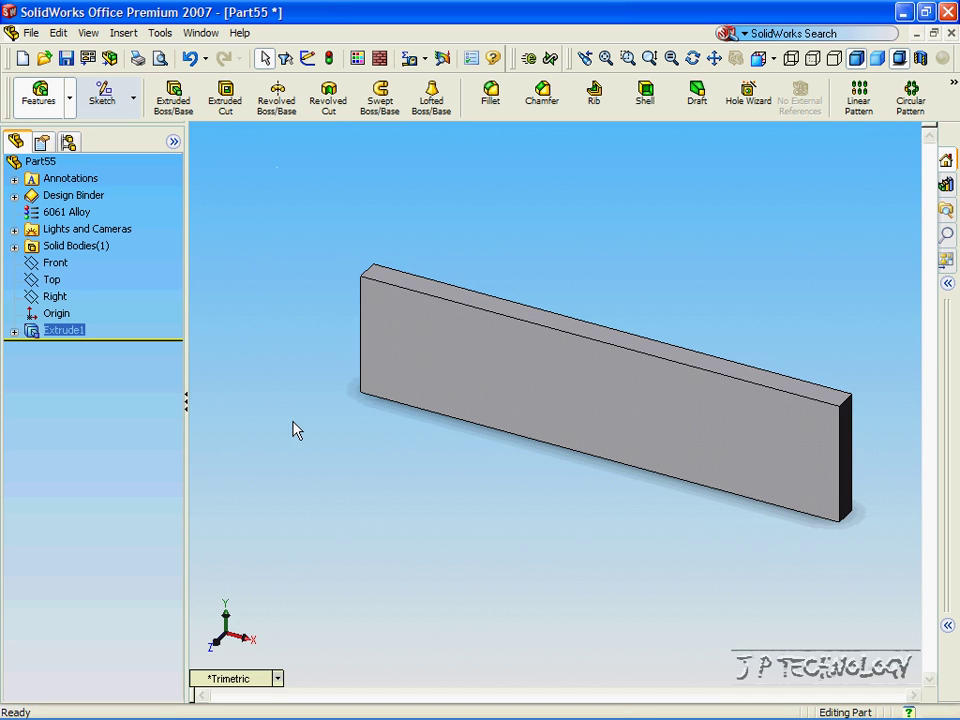
View the plate from the front, orbit underneath and select its bottom face.
left_click(277, 678)
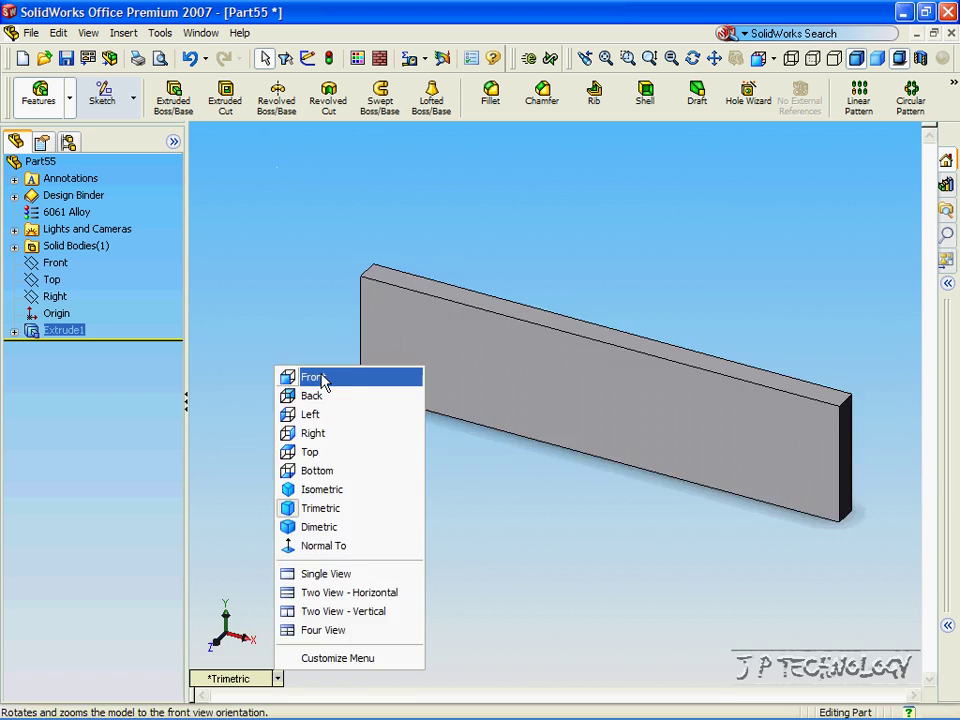
left_click(305, 377)
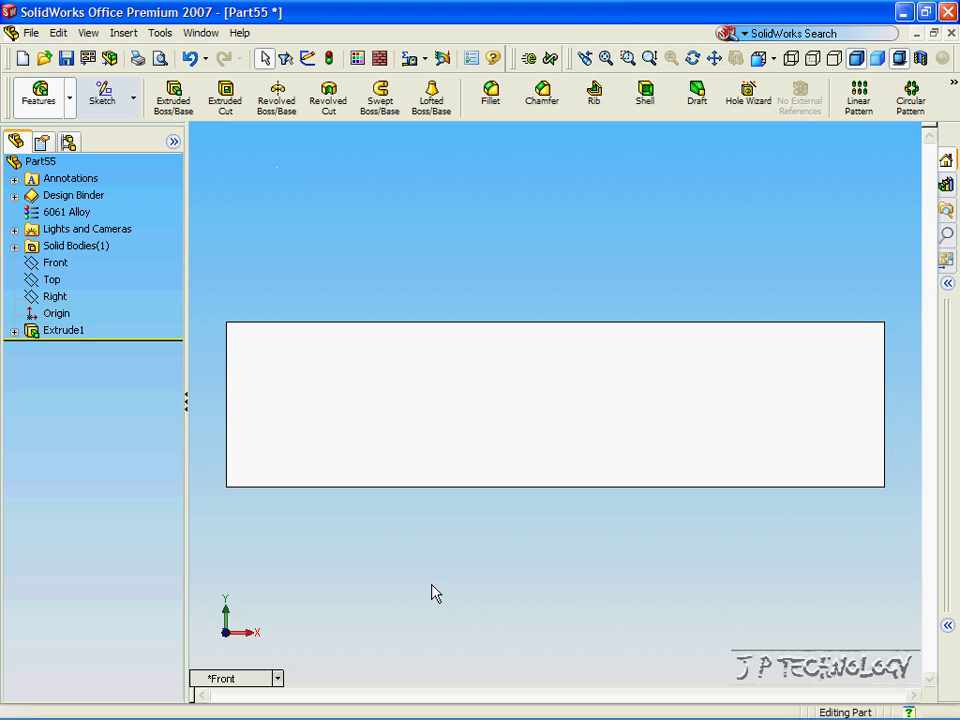
middle_click_drag(432, 591, 249, 390)
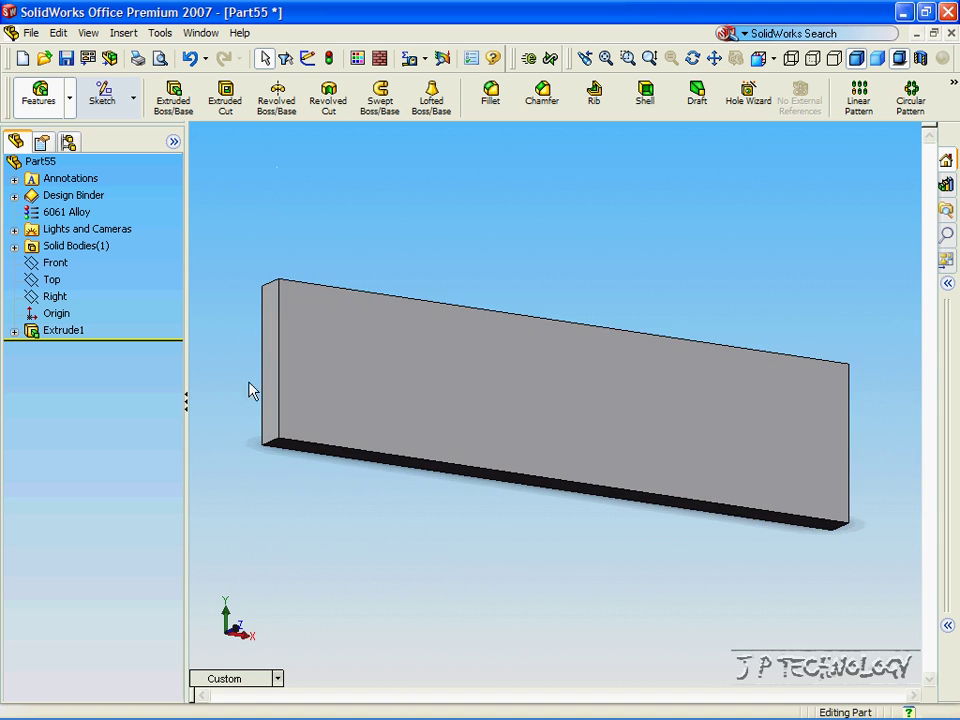
left_click(345, 459)
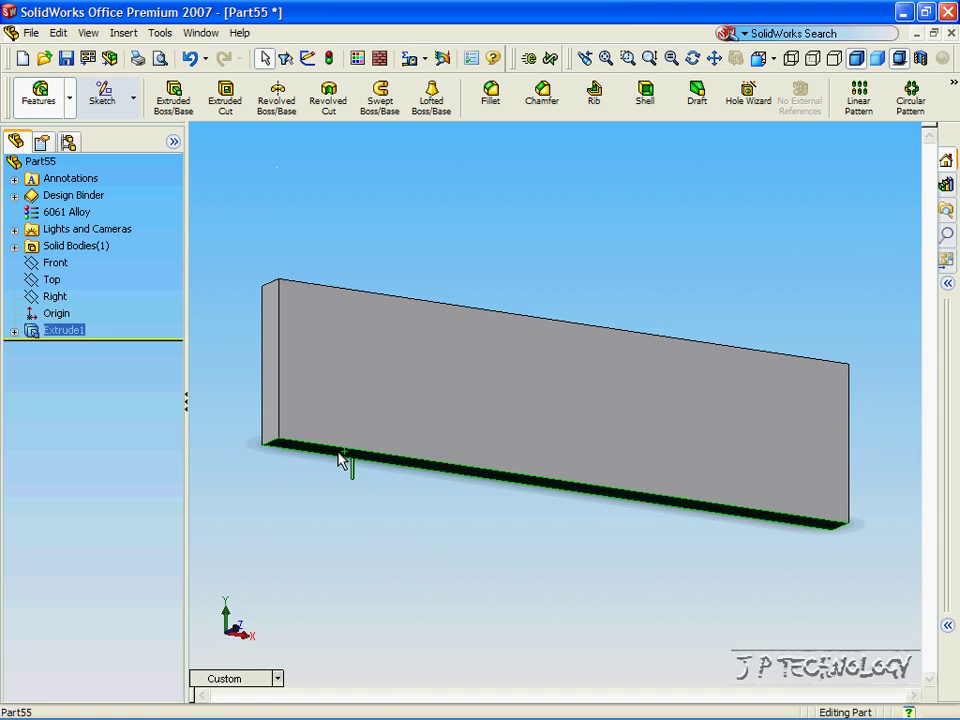
Insert Plane1 offset 25 mm from the bottom face, reversed into the plate.
left_click(134, 38)
mouse_move(179, 214)
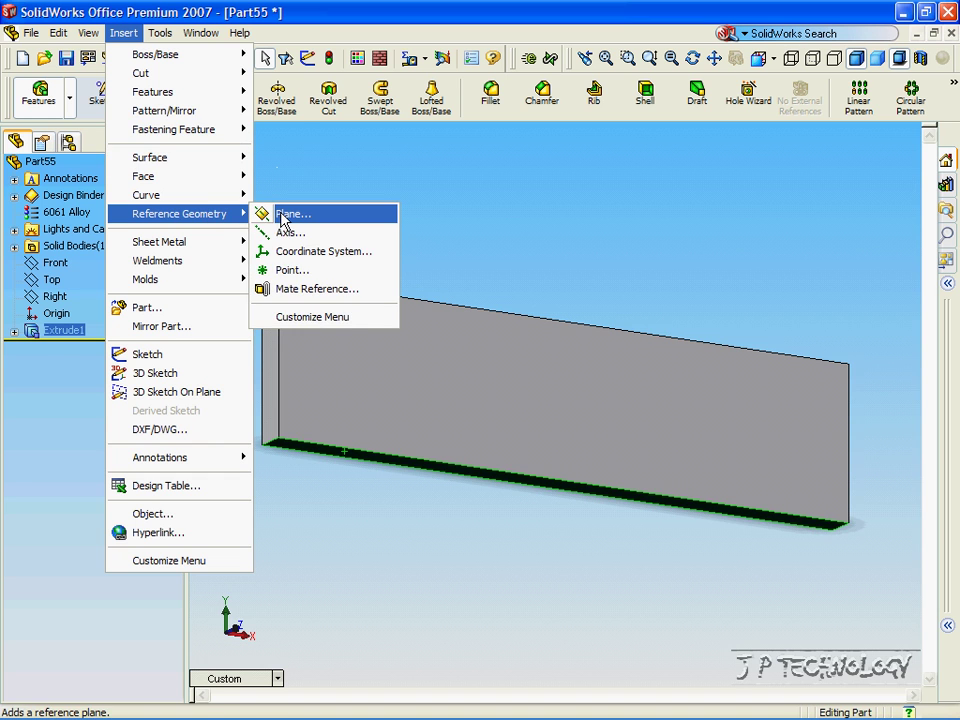
left_click(268, 214)
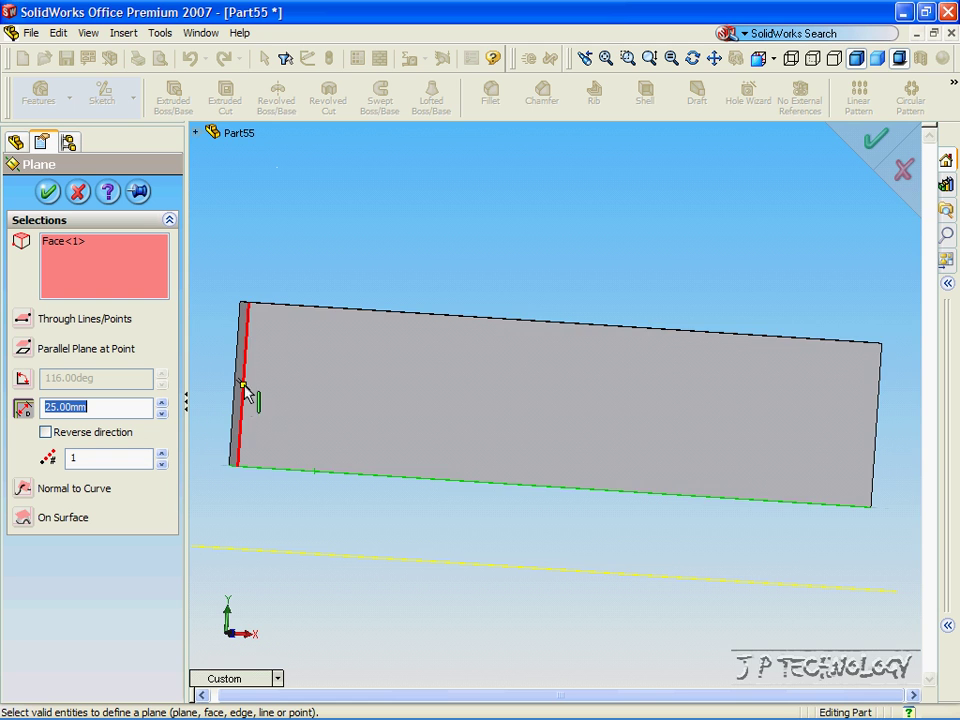
mouse_move(513, 458)
middle_mouse_down()
mouse_move(366, 617)
mouse_move(332, 564)
mouse_move(312, 557)
middle_mouse_up()
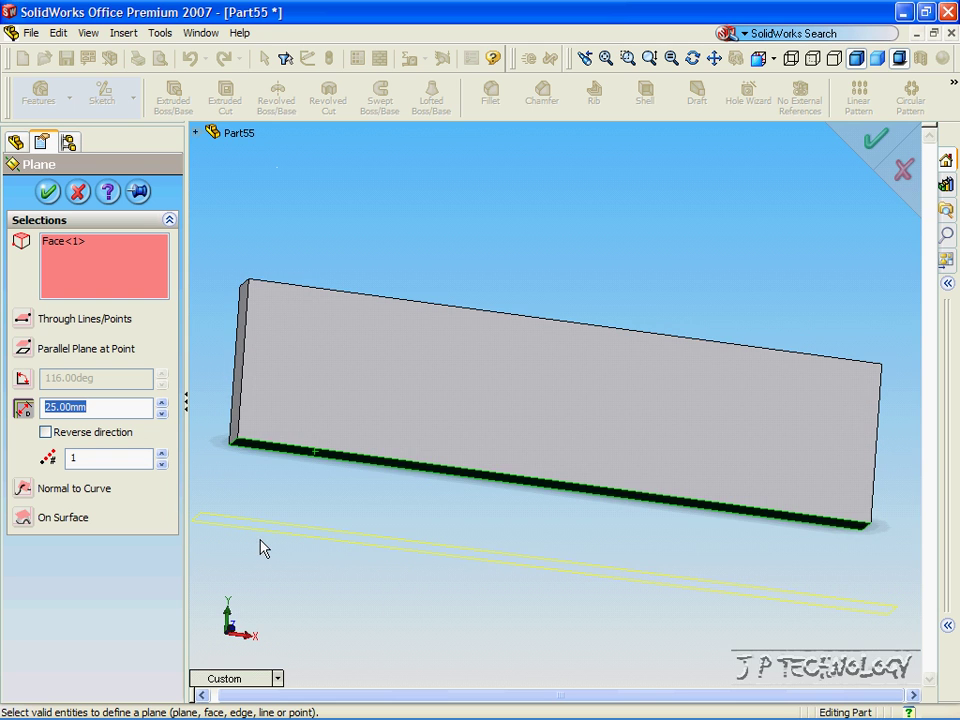
left_click(45, 432)
mouse_move(343, 568)
middle_mouse_down()
mouse_move(360, 536)
mouse_move(349, 533)
middle_mouse_up()
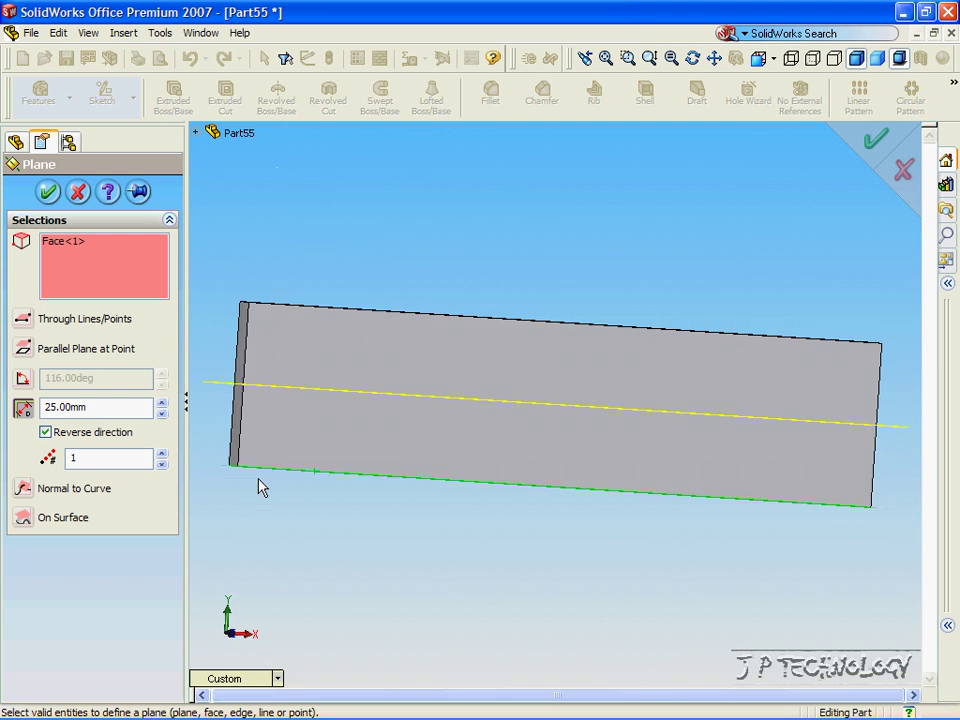
left_click(48, 192)
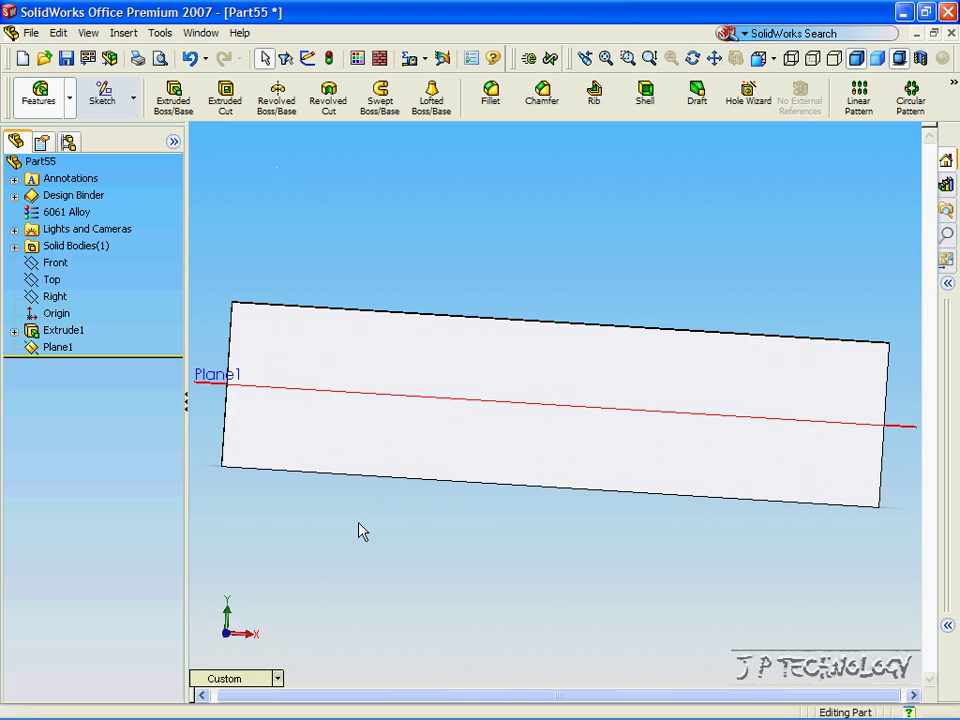
Start a new sketch on the plate's front face in Front view.
left_click(257, 680)
left_click(318, 383)
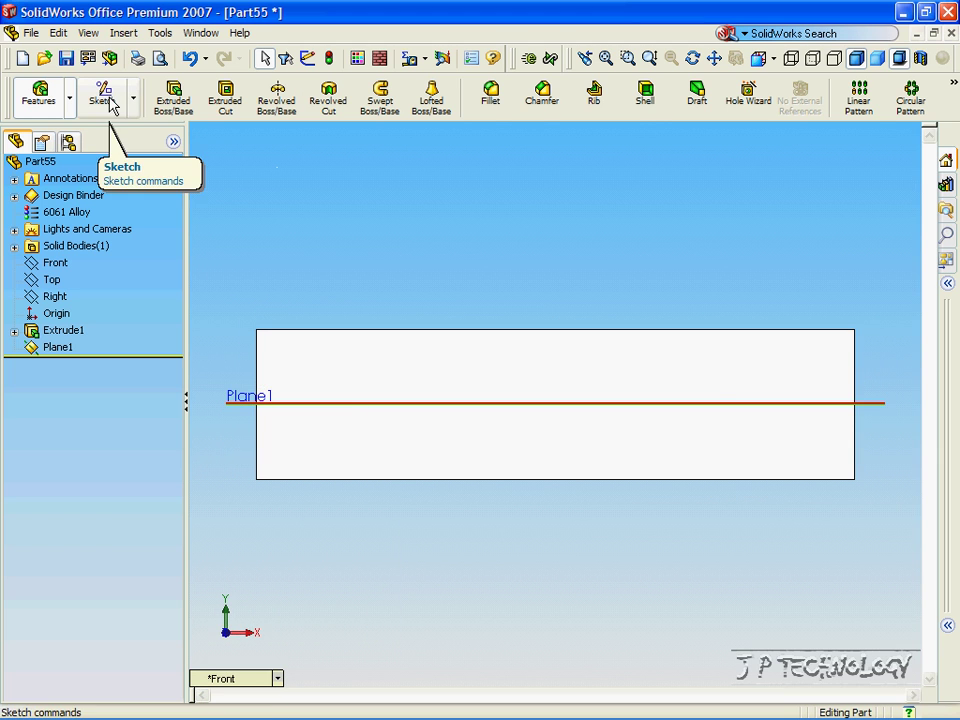
left_click(110, 103)
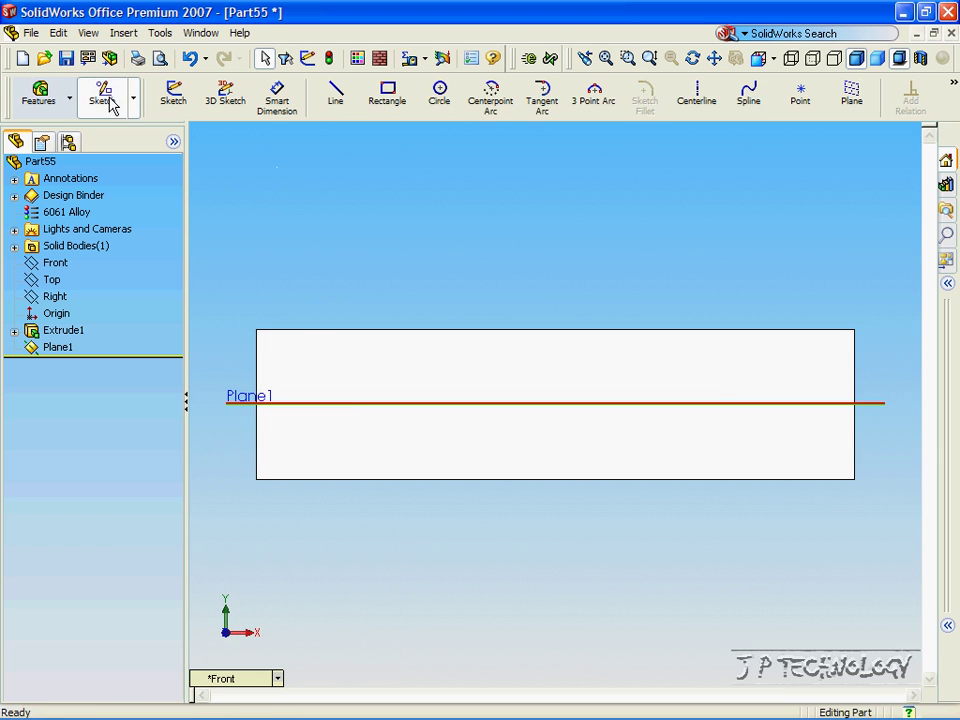
left_click(306, 362)
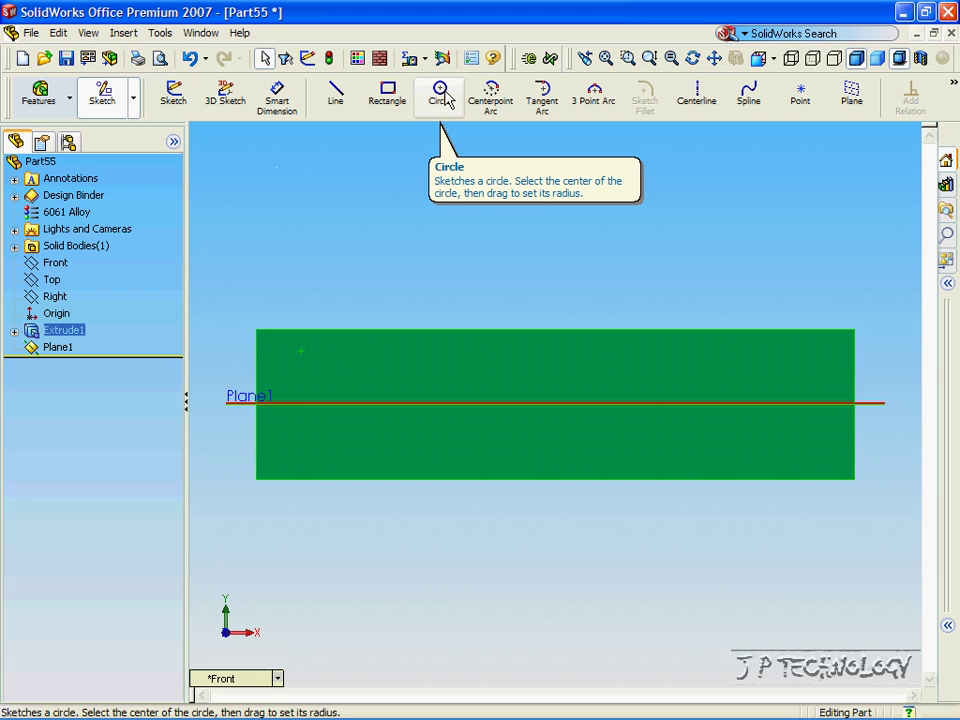
Draw three small circles on the face above Plane1.
left_click(445, 95)
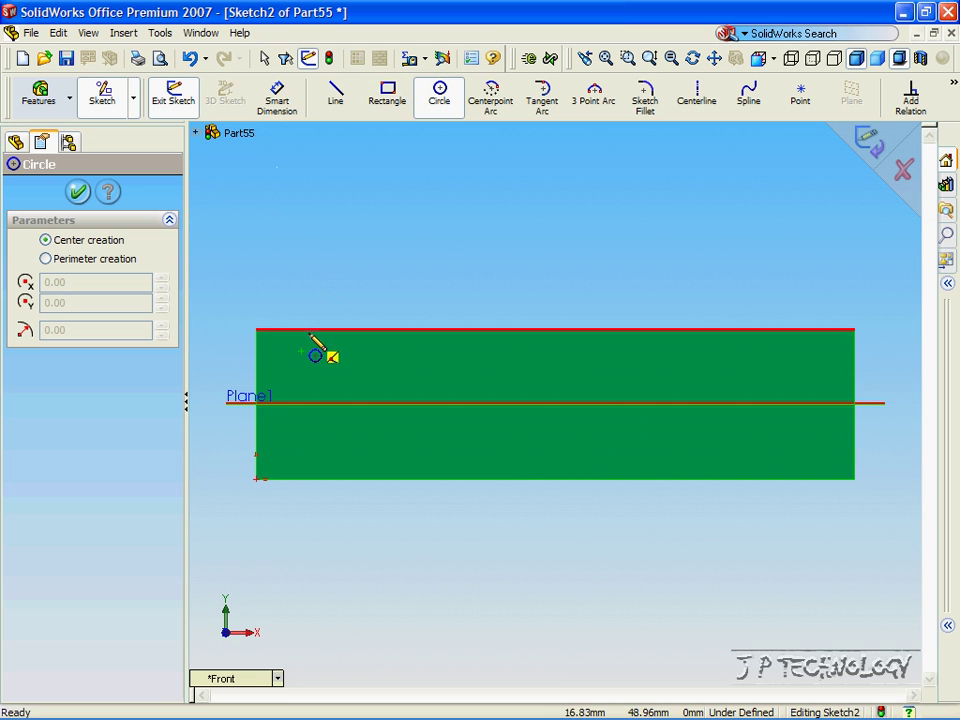
left_click(280, 353)
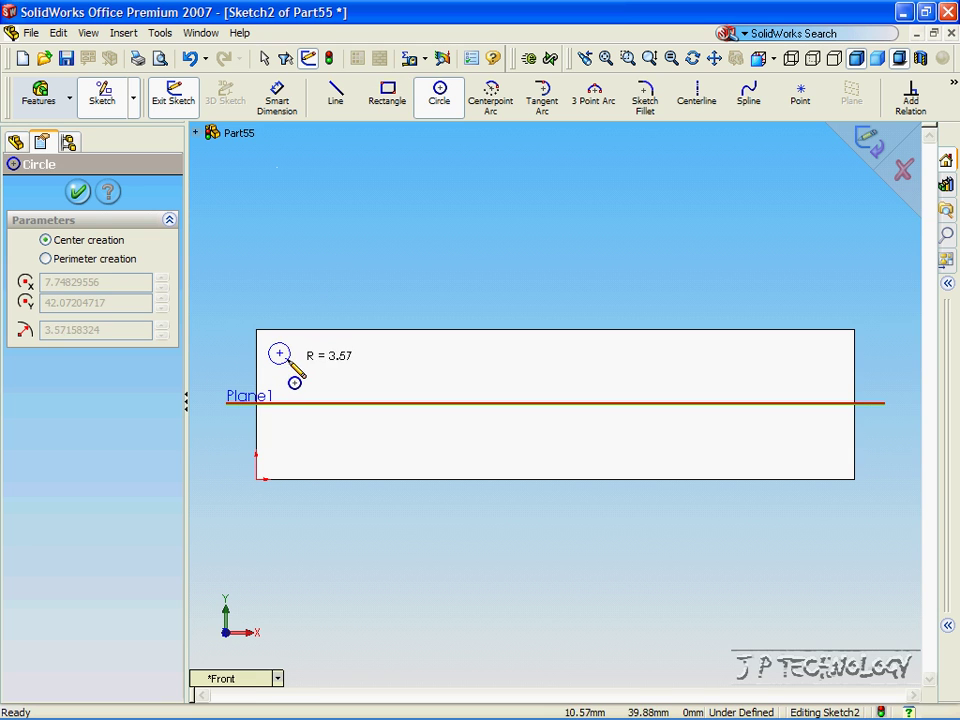
left_click(289, 362)
left_click(360, 381)
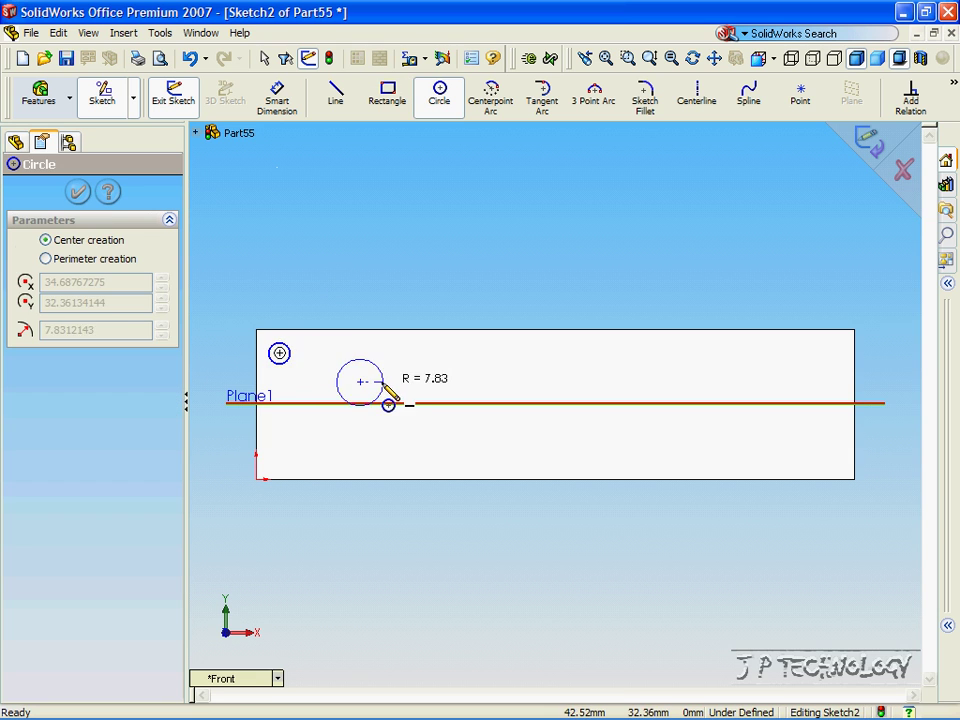
left_click(373, 381)
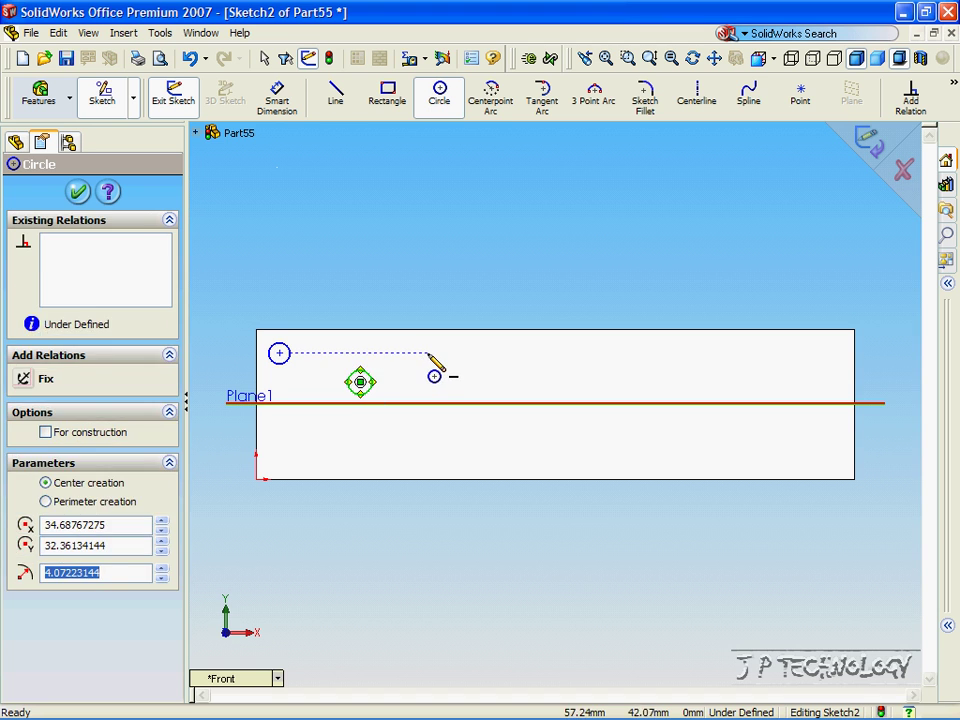
left_click(427, 352)
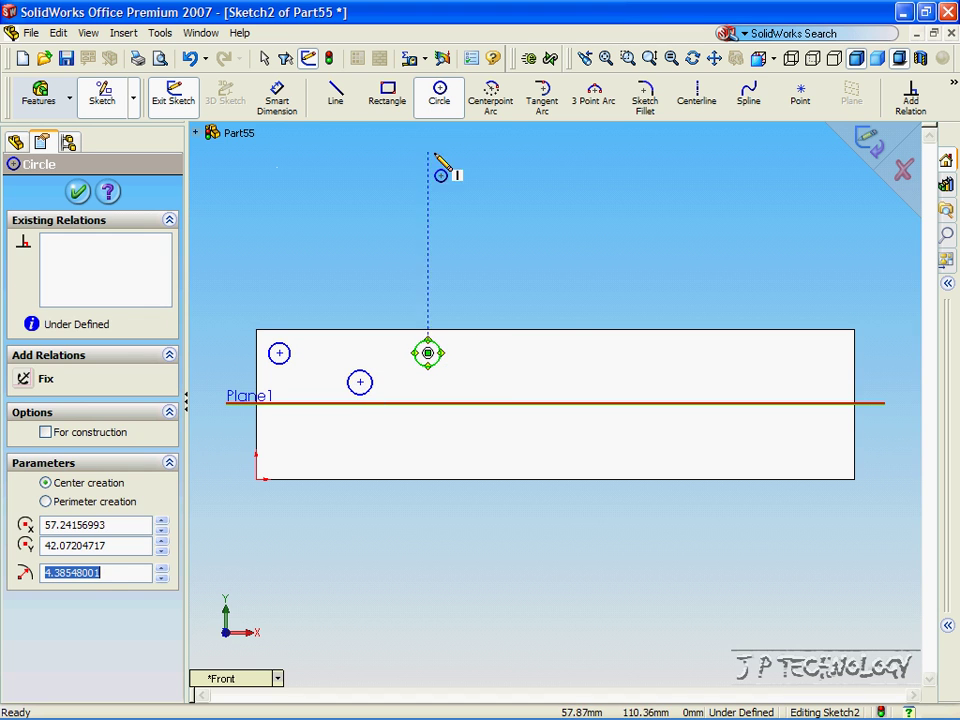
Draw a long narrow slot rectangle near the top edge, right of the circles.
left_click(388, 92)
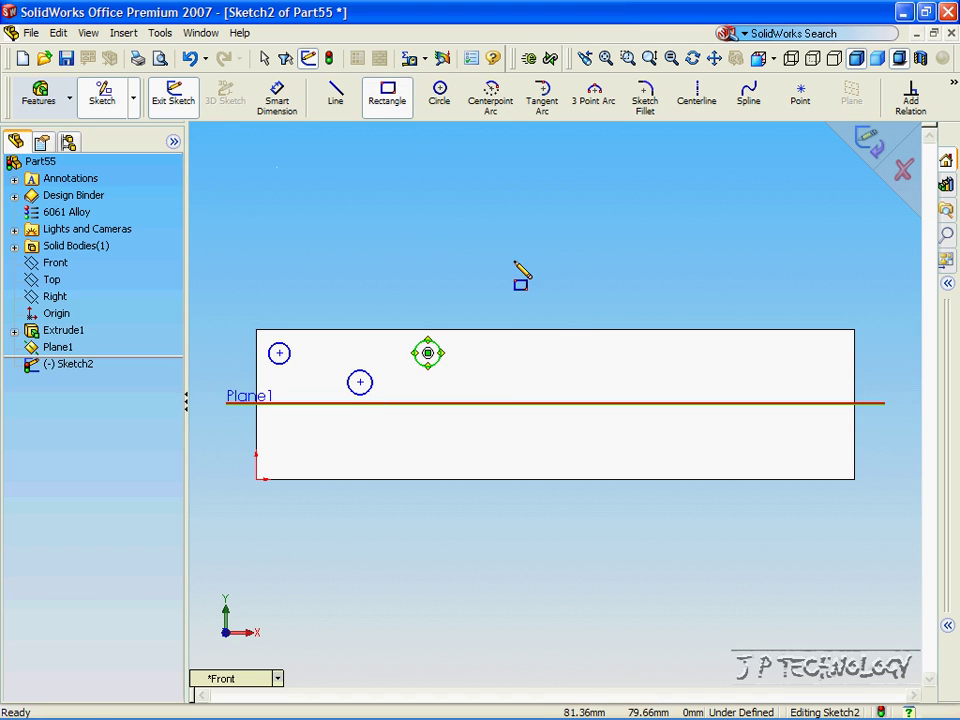
left_click(516, 346)
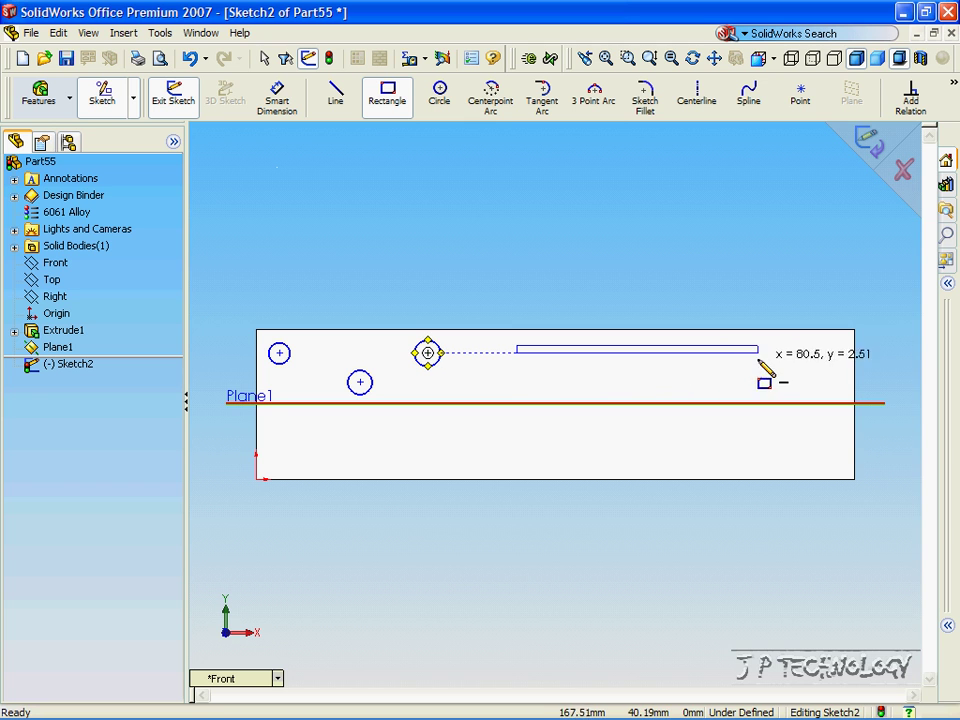
left_click(832, 354)
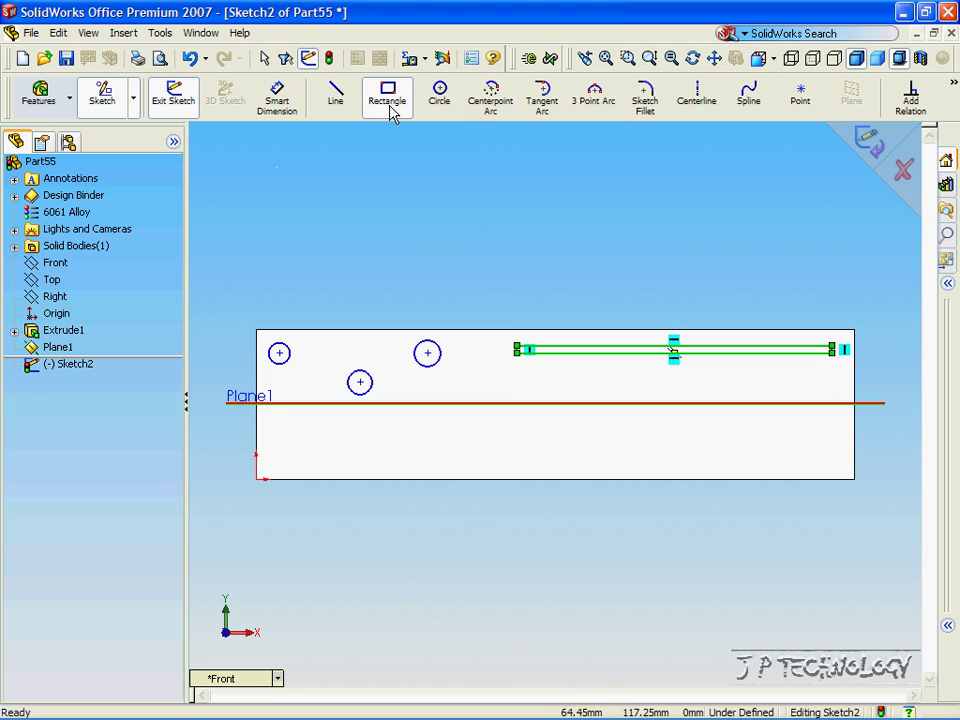
Draw a small triangle and a wide low triangle with bases just above Plane1.
left_click(336, 95)
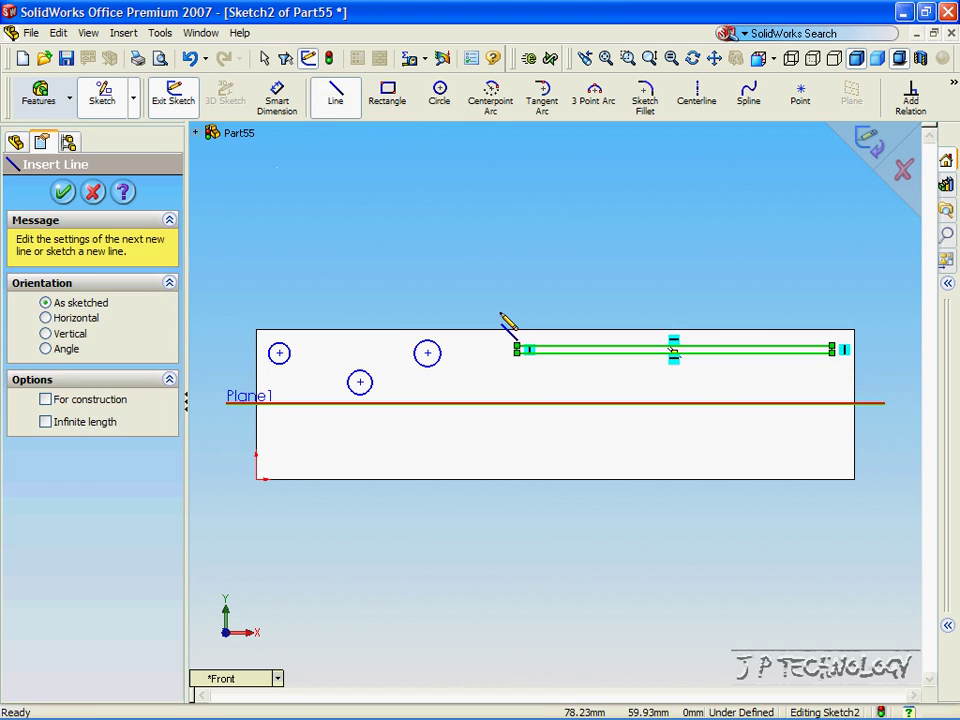
left_click(531, 371)
left_click(503, 390)
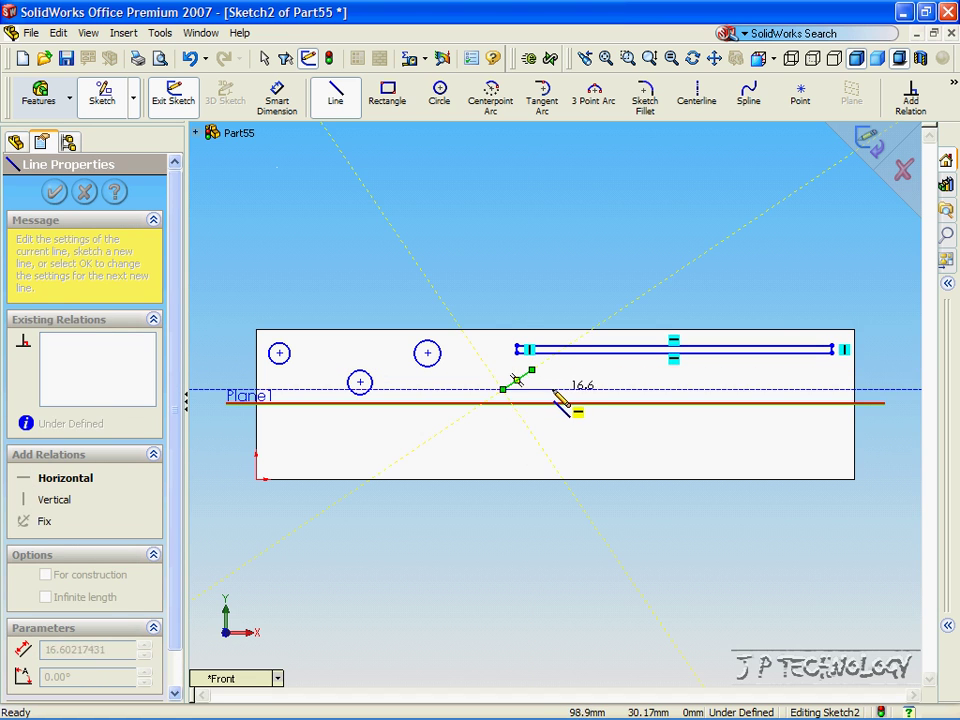
left_click(556, 390)
left_click(531, 371)
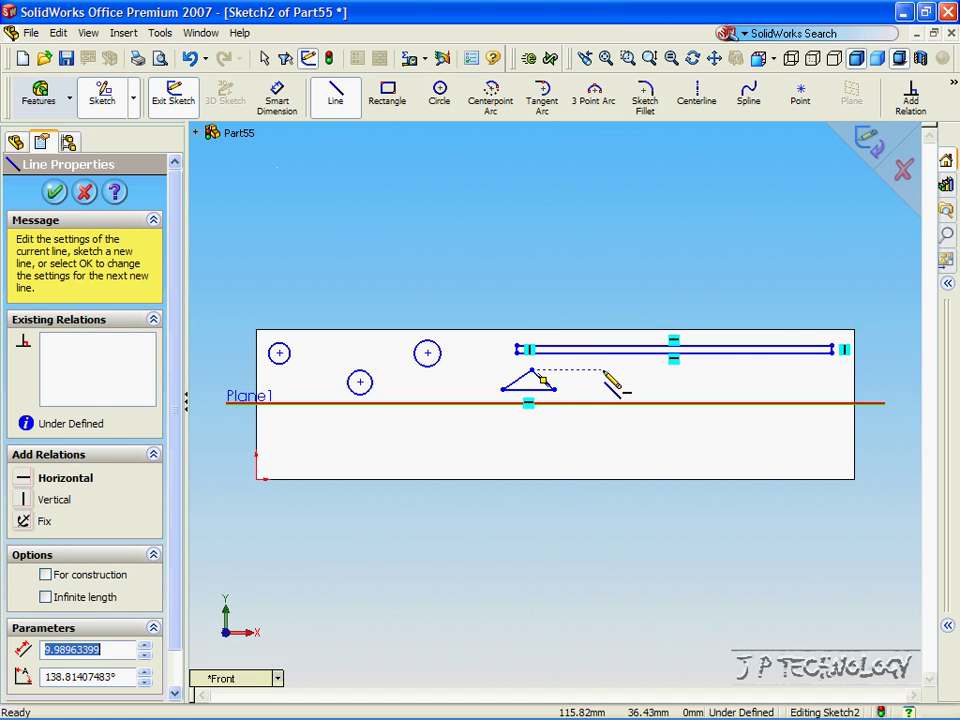
left_click(737, 370)
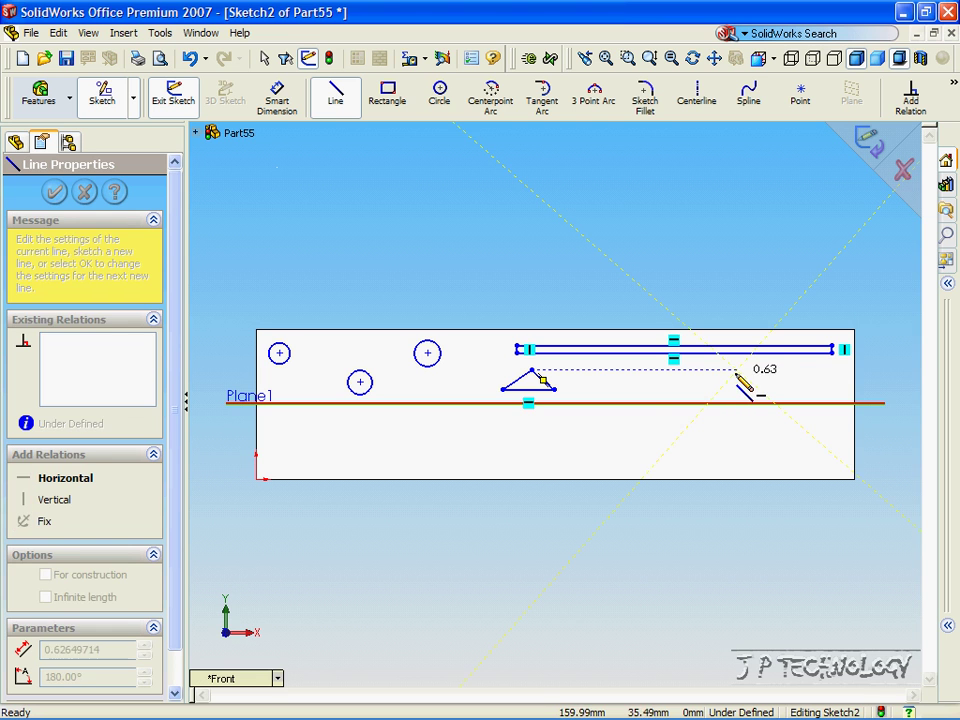
left_click(832, 389)
left_click(737, 370)
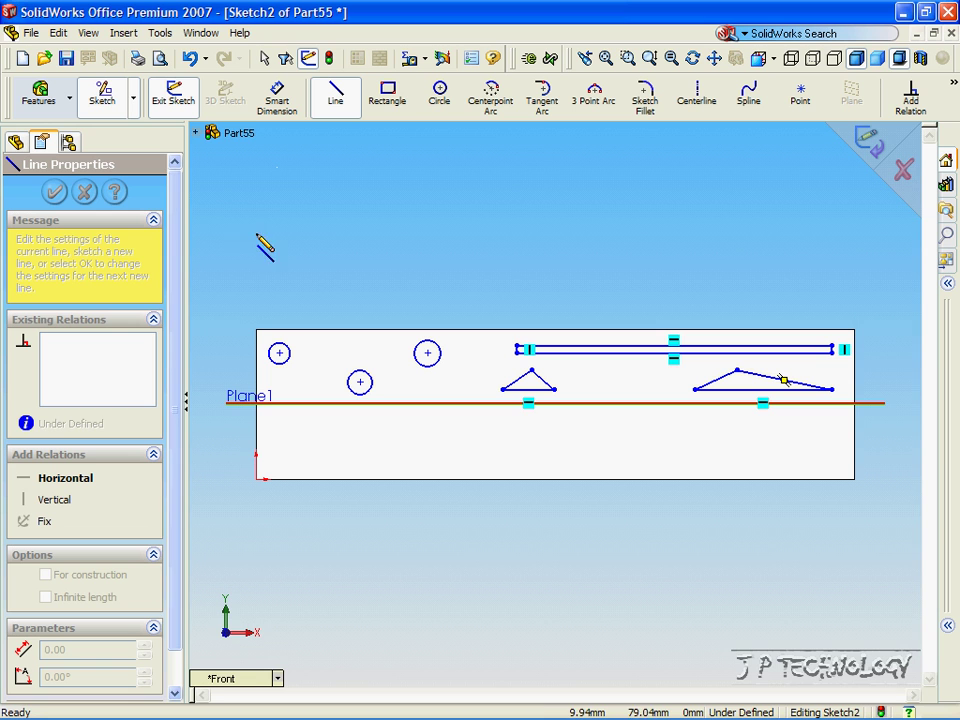
Cut the sketch Through All as Cut-Extrude1 and return to Front view.
left_click(42, 97)
left_click(225, 103)
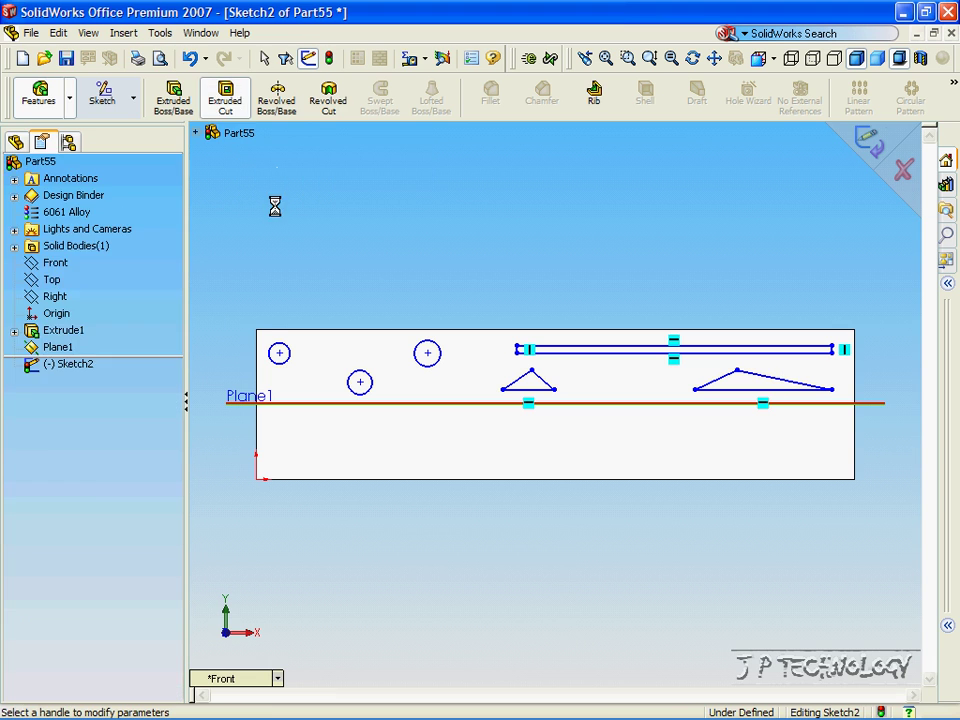
left_click(118, 298)
left_click(110, 326)
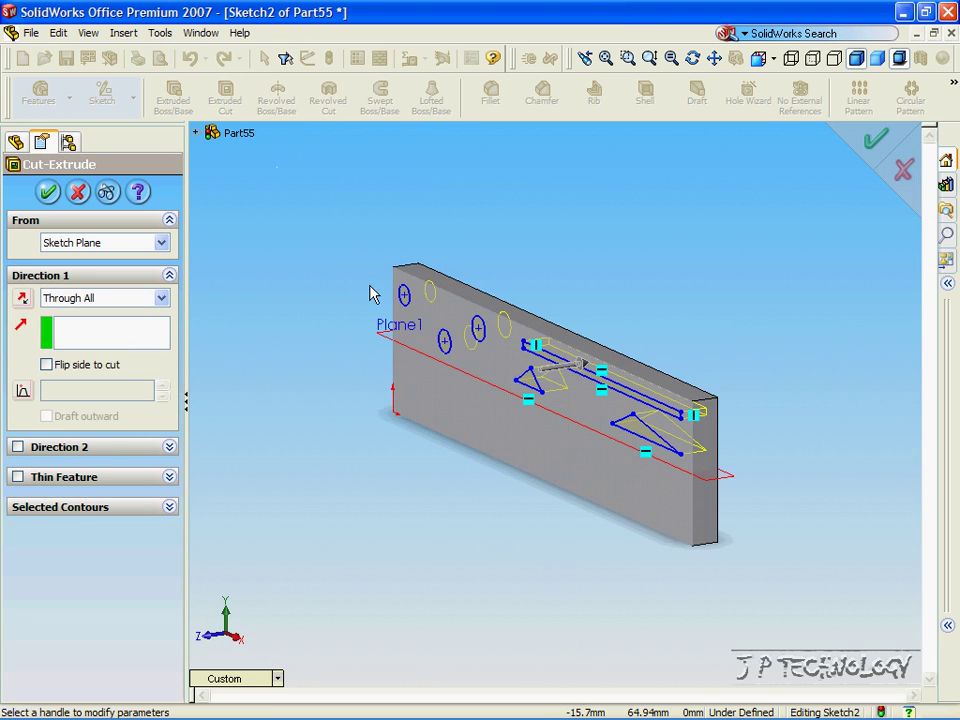
key("ctrl+1")
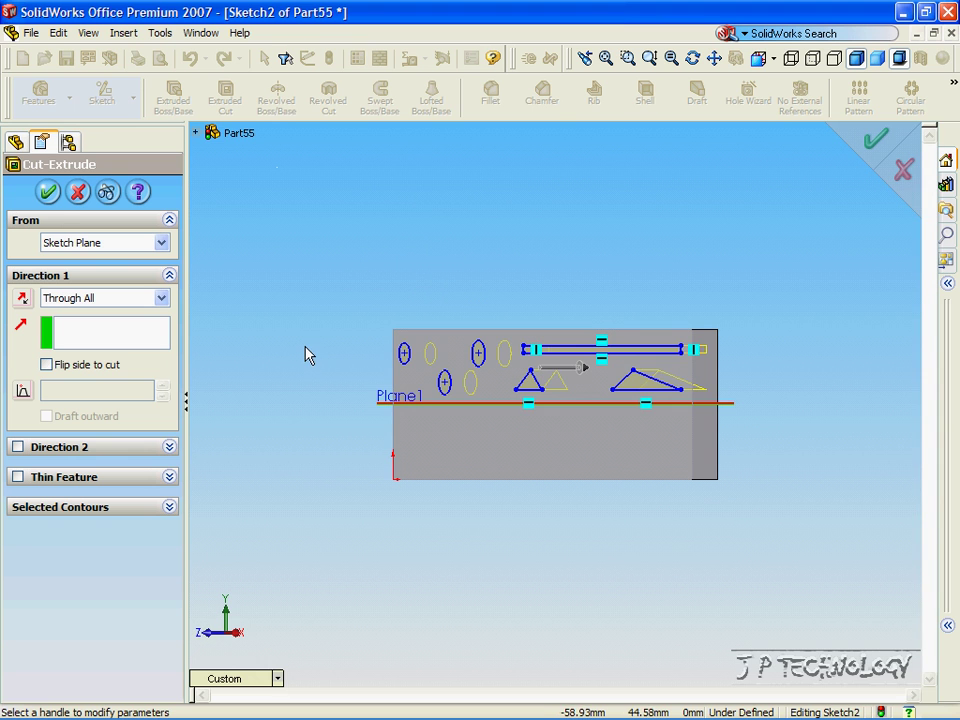
left_click(48, 191)
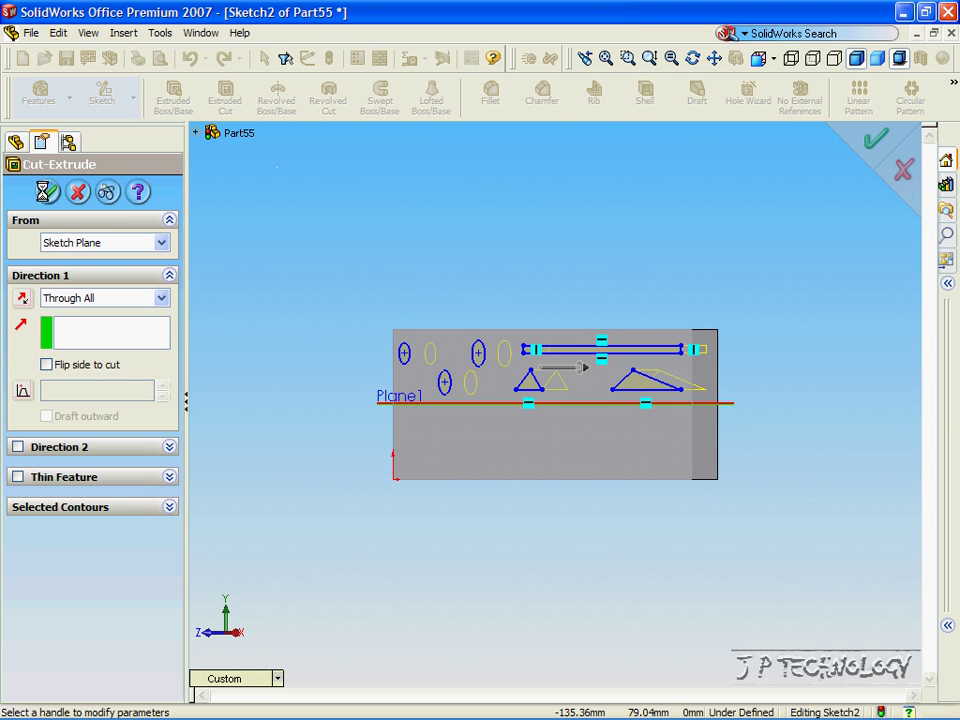
key("ctrl+1")
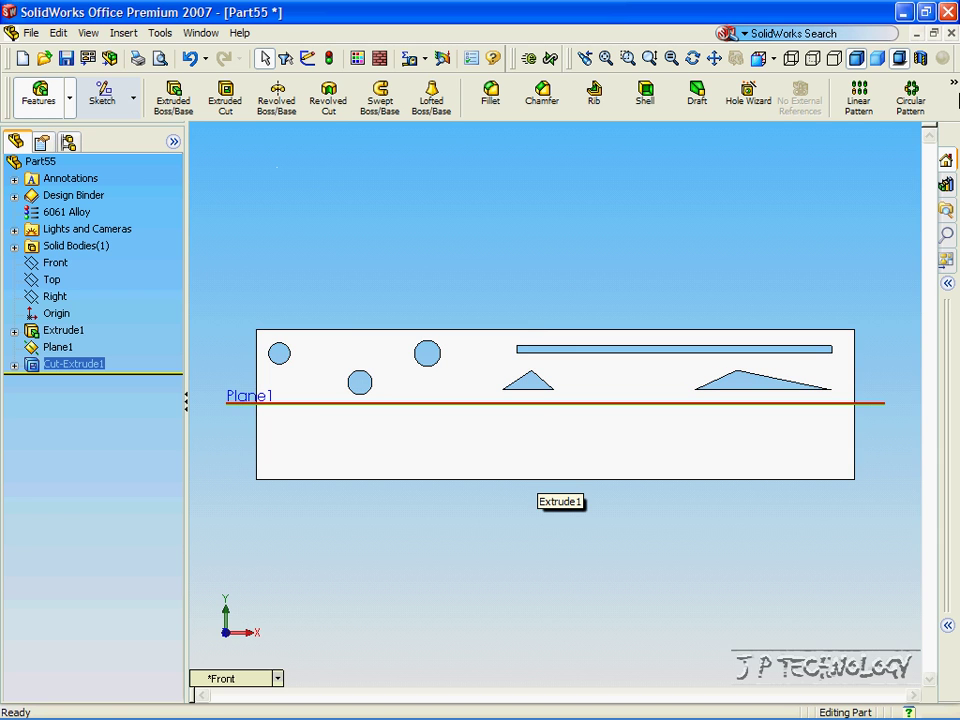
Start a Mirror feature using Plane1 as the mirror plane.
left_click(953, 83)
left_click(752, 150)
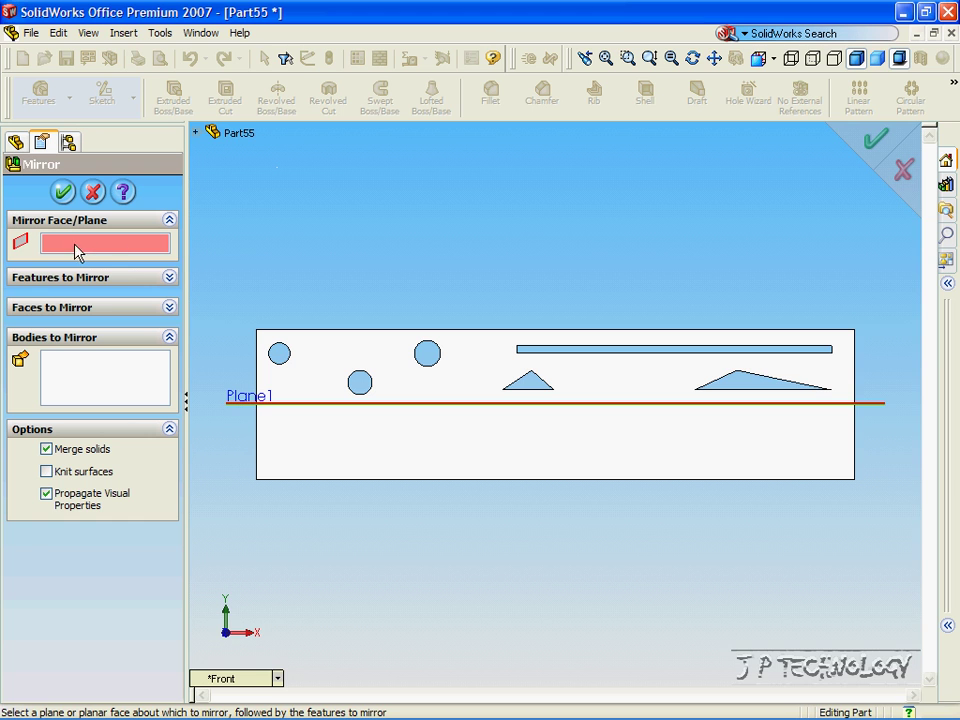
left_click(197, 132)
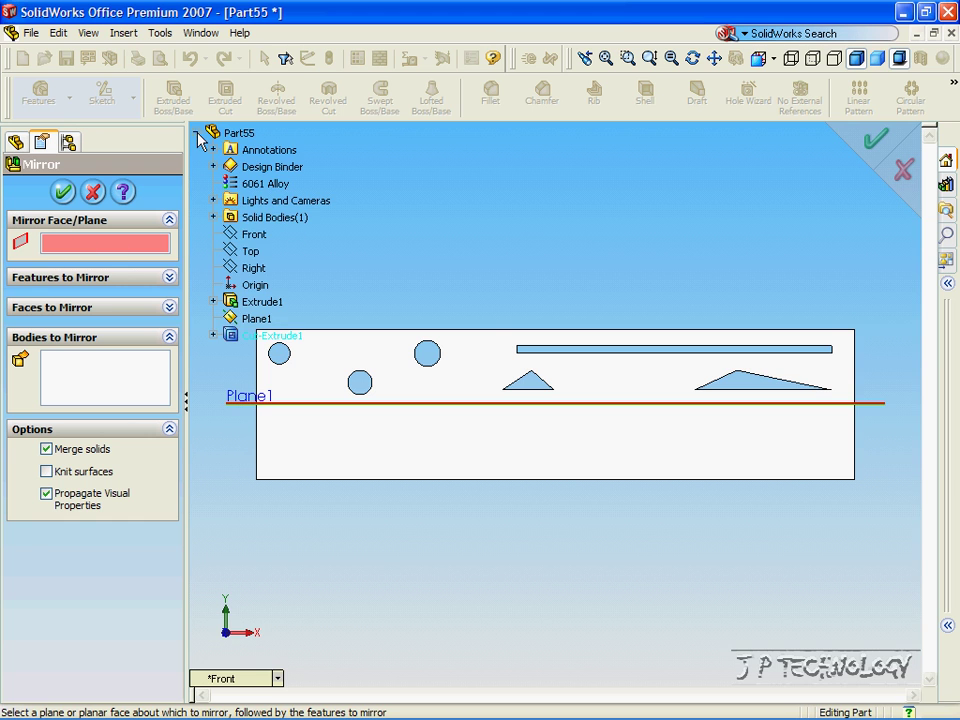
left_click(256, 319)
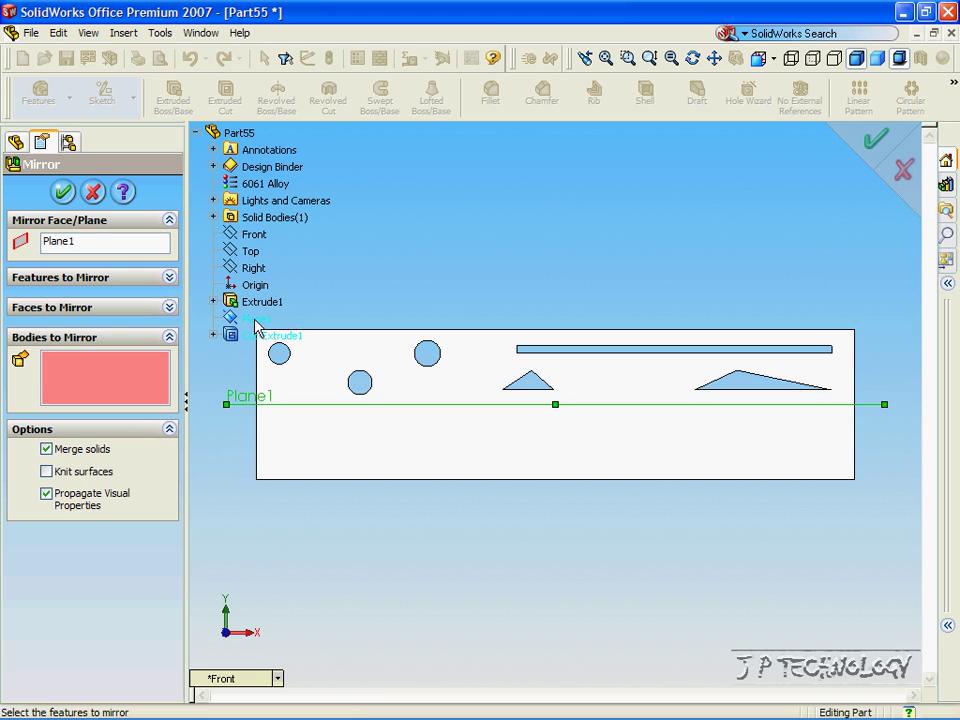
Set Cut-Extrude1 as the feature to mirror and orbit to check the preview.
left_click(169, 279)
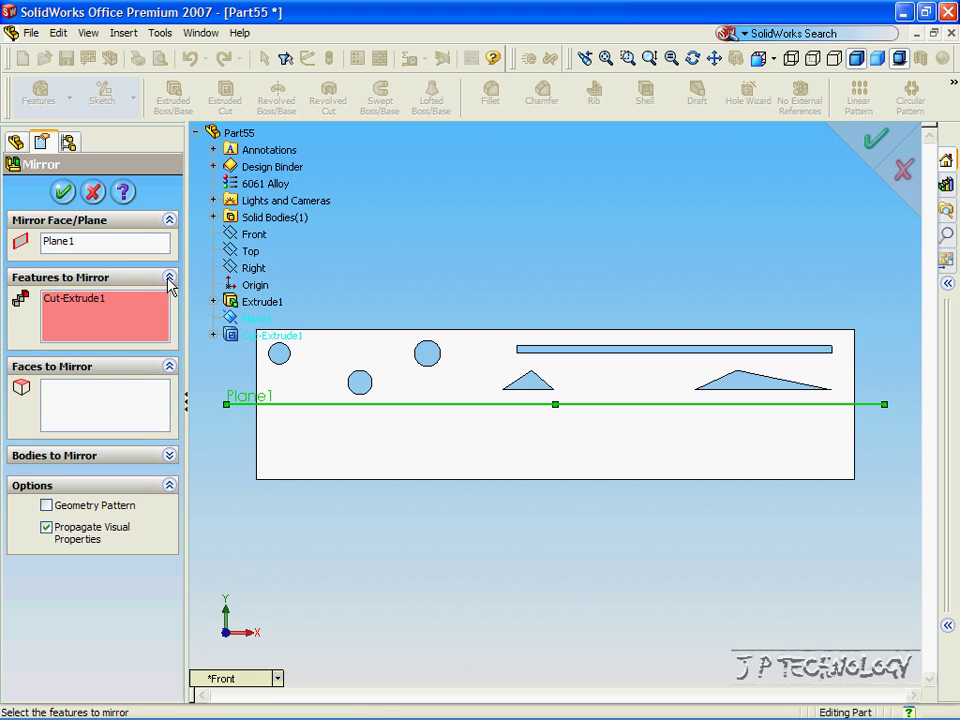
left_click(97, 299)
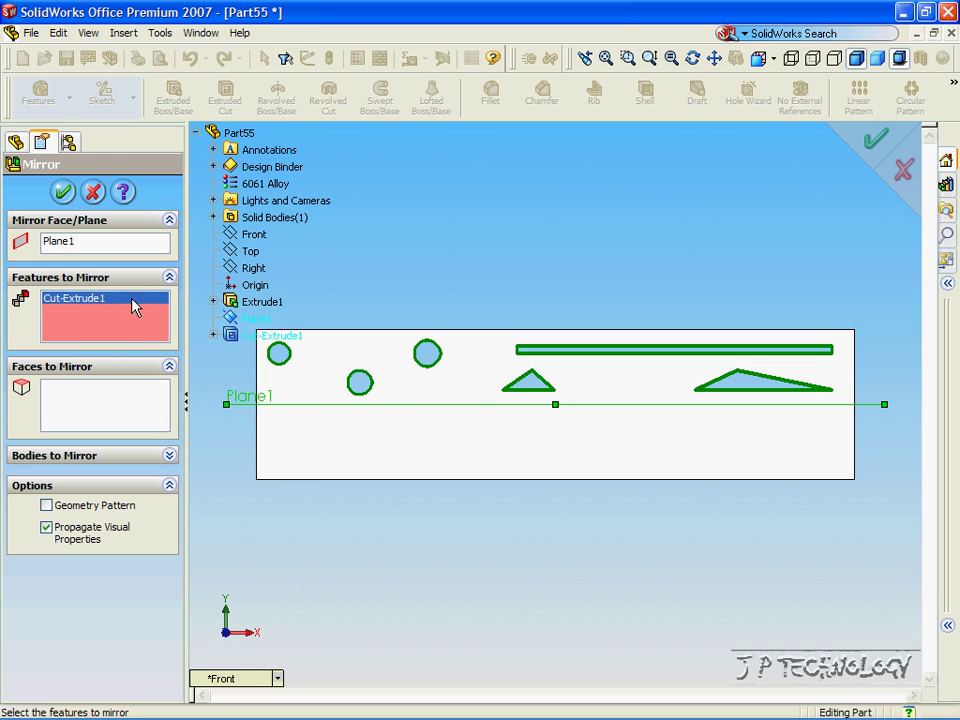
key("Delete")
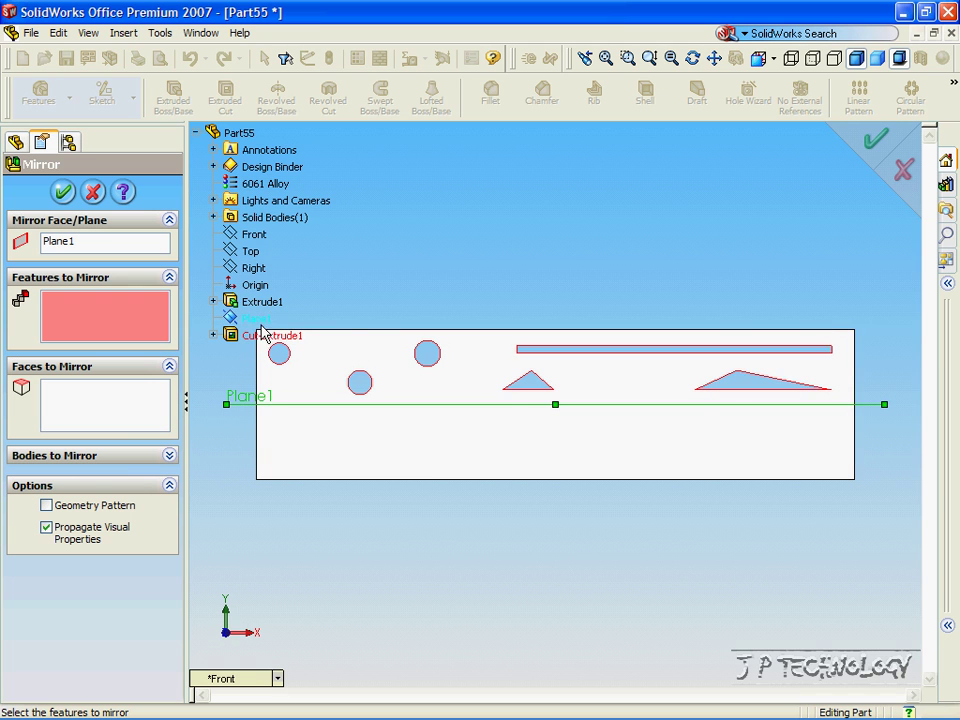
left_click(261, 336)
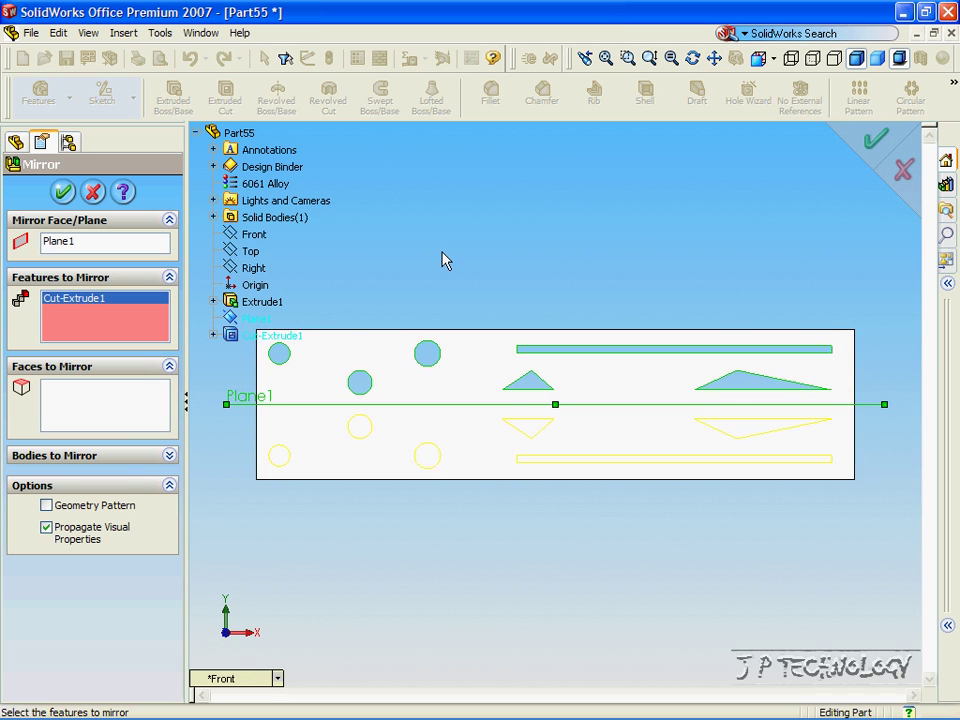
middle_click_drag(446, 257, 514, 285)
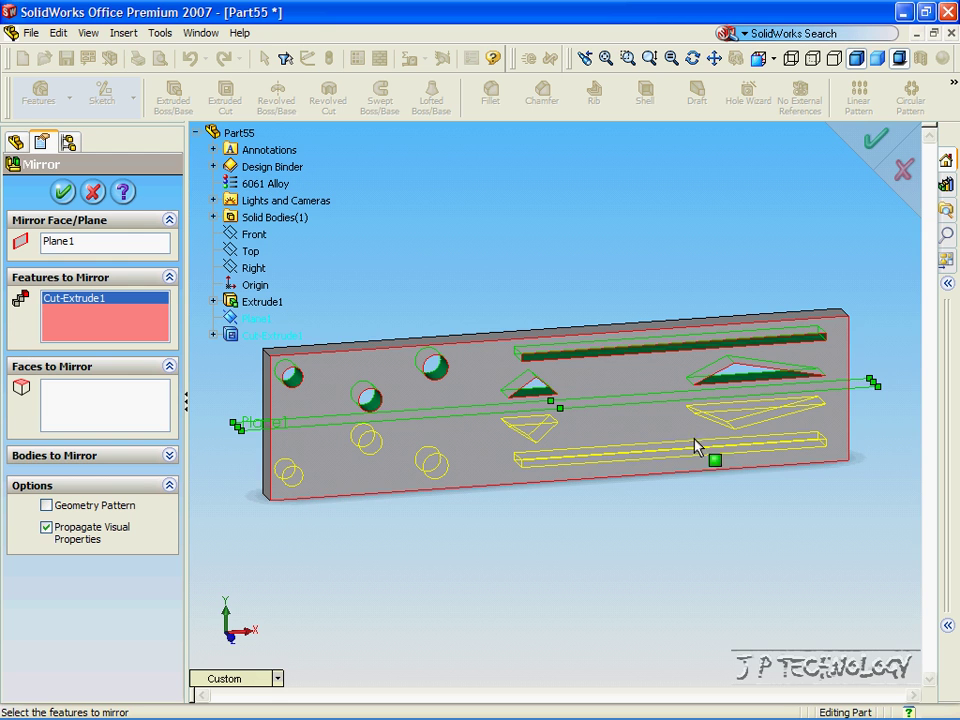
middle_click_drag(339, 604, 396, 553)
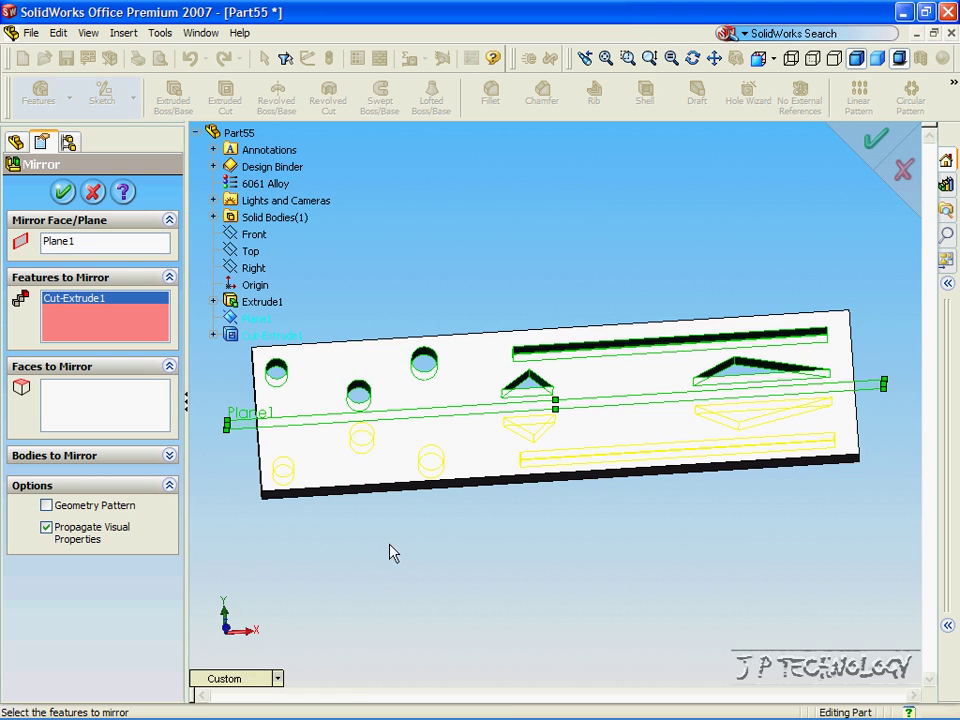
Accept the mirror as Mirror1 and tilt the view to inspect the holes.
left_click(62, 191)
middle_click_drag(404, 562, 407, 555)
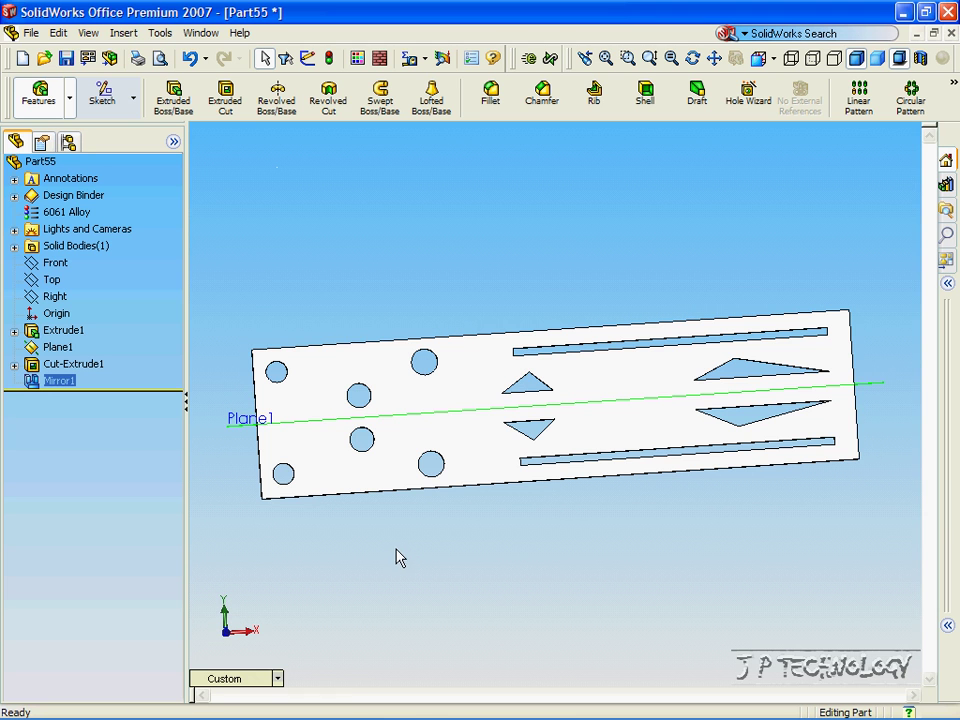